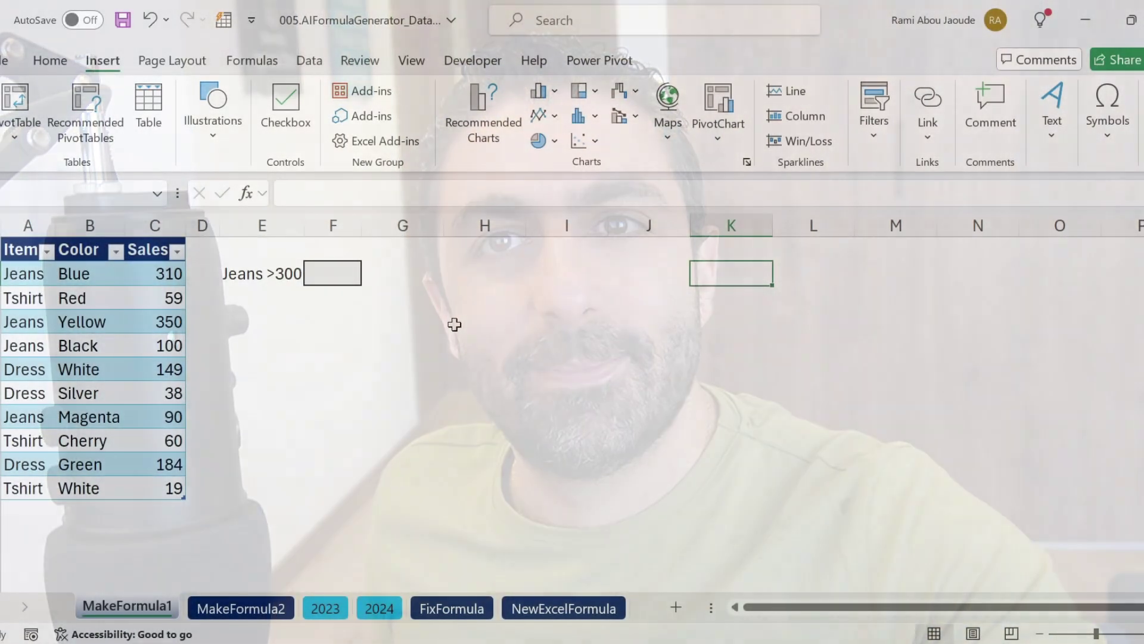
Step: With H4 selected, find the AI-aided Formula Editor add-in by searching 'ai-aided' and install it
click(454, 323)
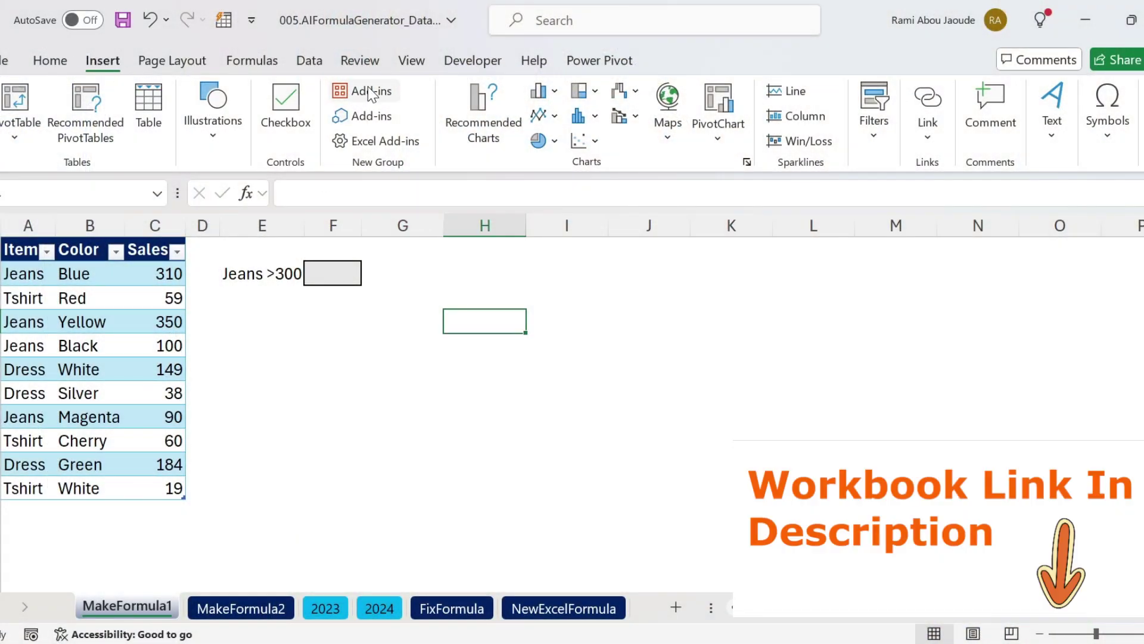
click(369, 93)
text(ai-ai)
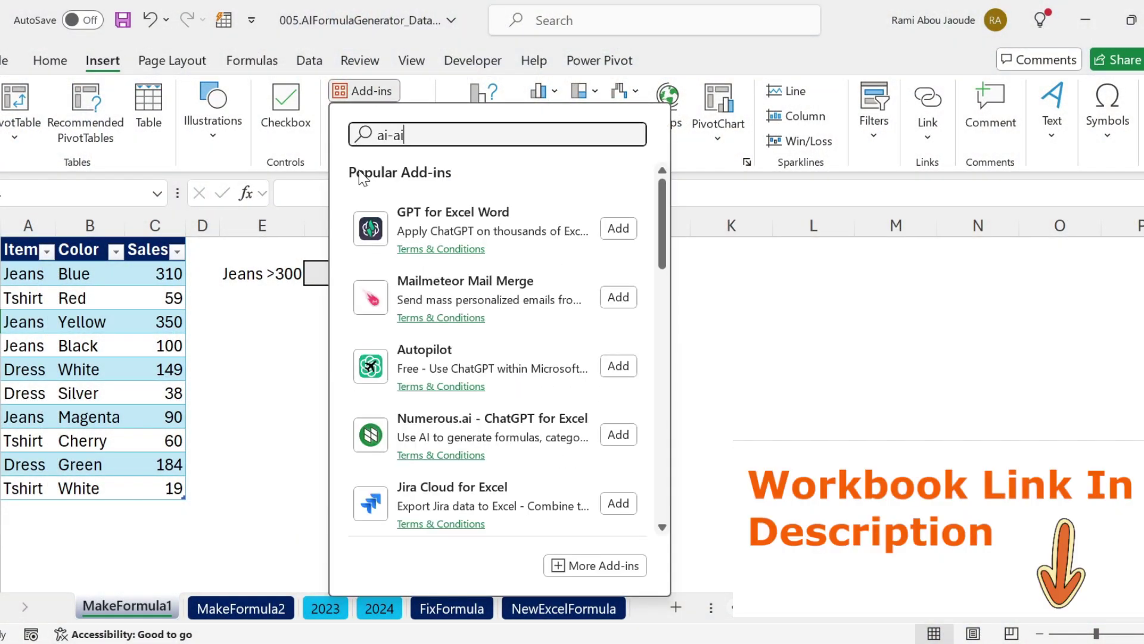
text(ded)
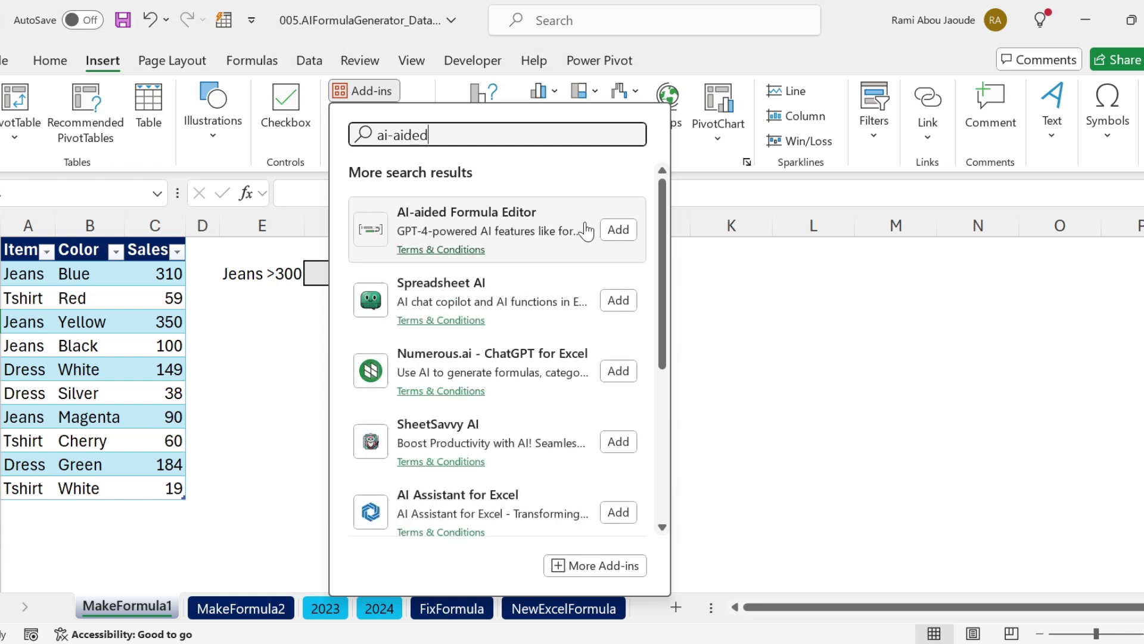
click(630, 236)
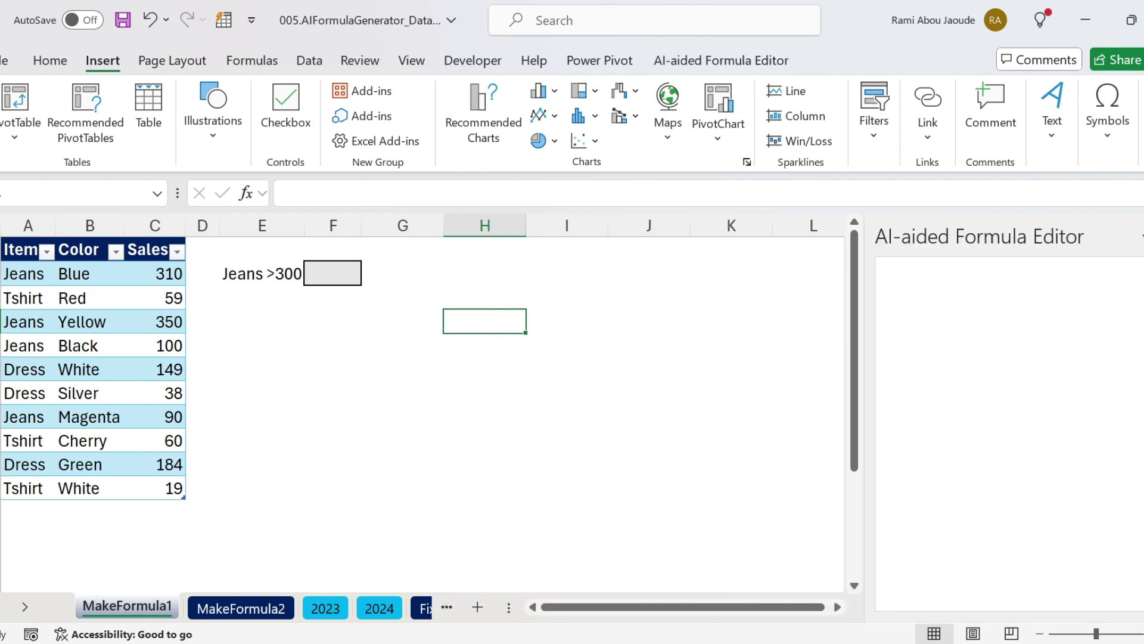
Step: Show the add-in's ribbon commands, check its Remove Add-in option, and float the editor pane
click(681, 60)
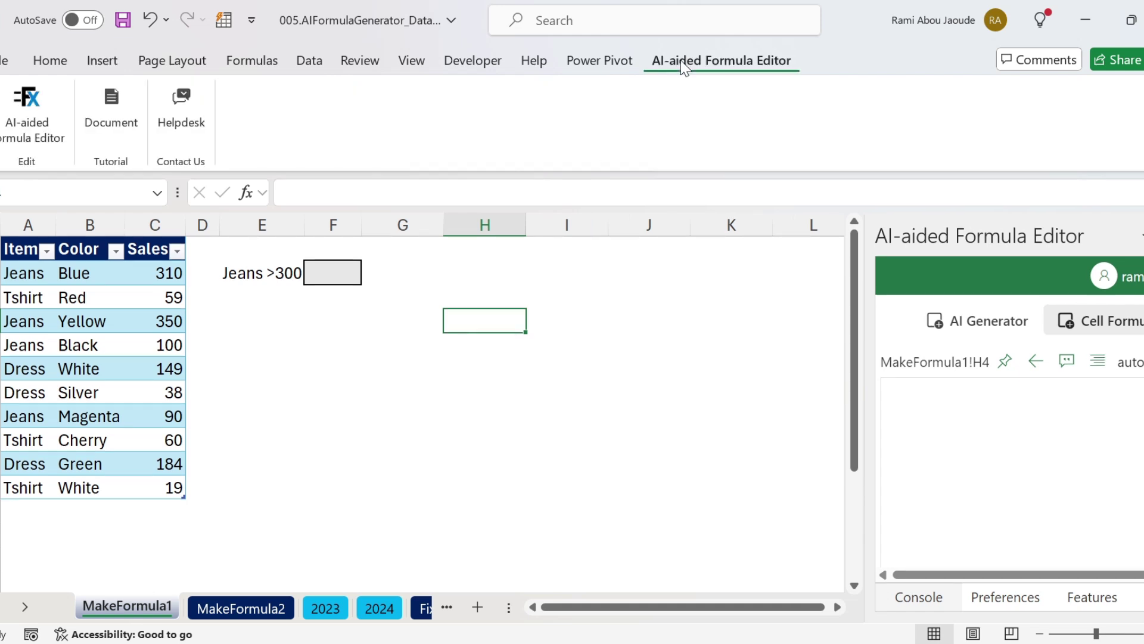
right_click(11, 107)
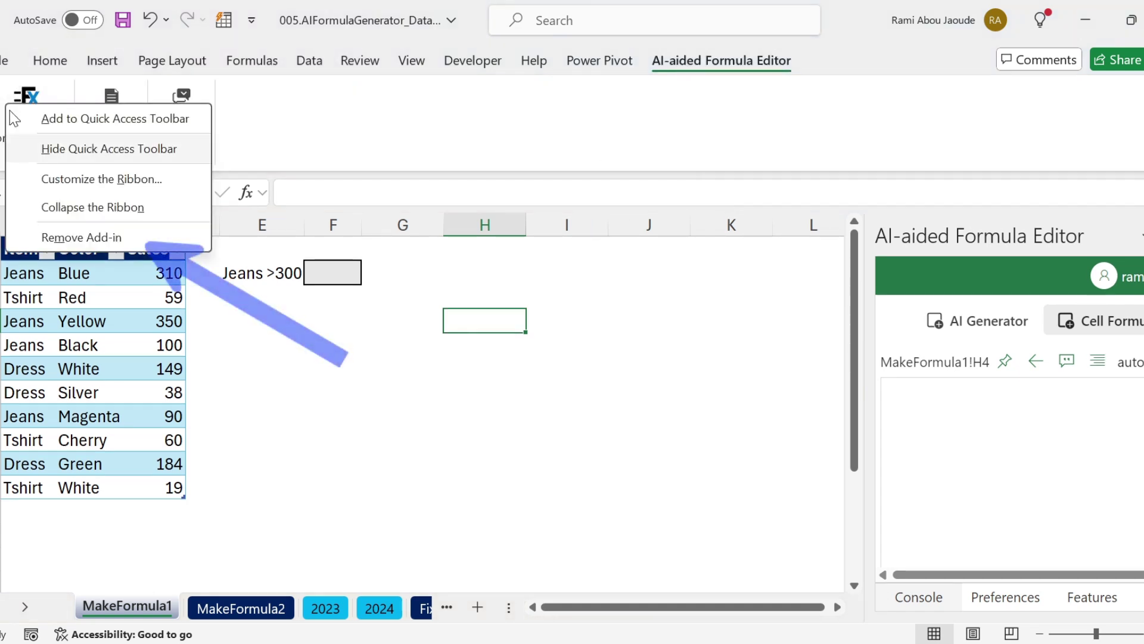
key(Escape)
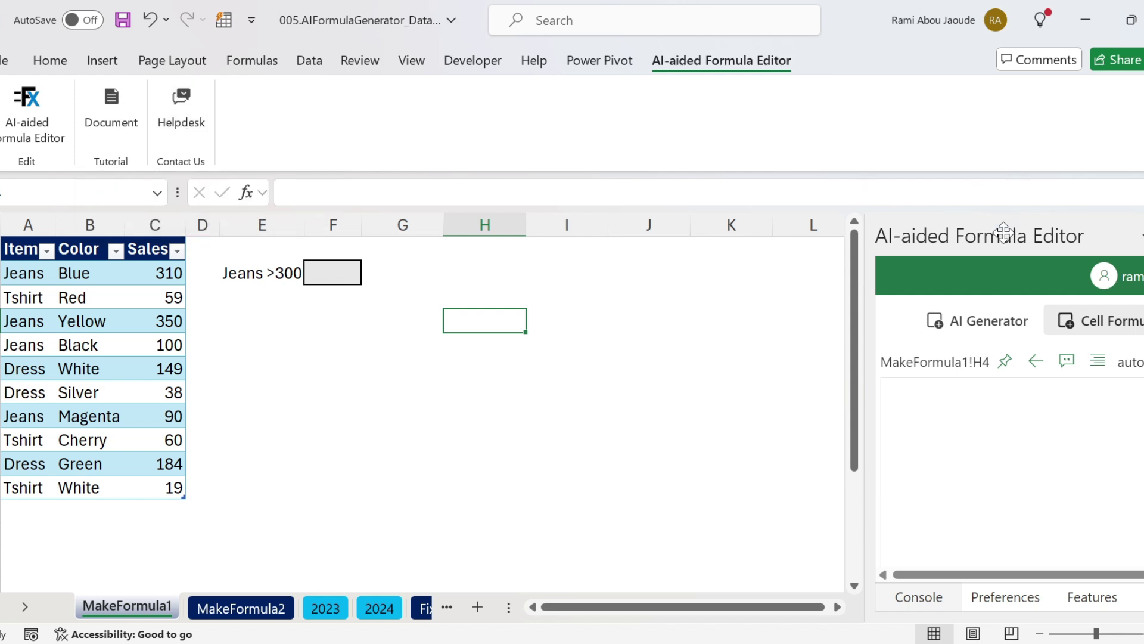
drag(1005, 233, 476, 217)
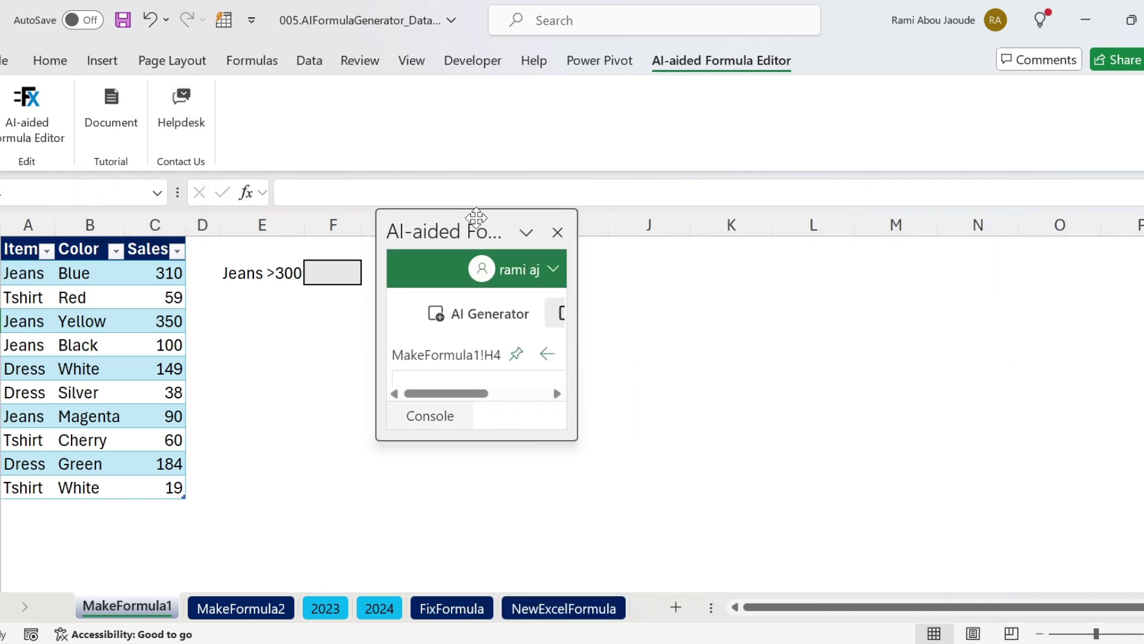
Step: Resize the floating formula editor window to make it taller and wider
drag(574, 436, 758, 595)
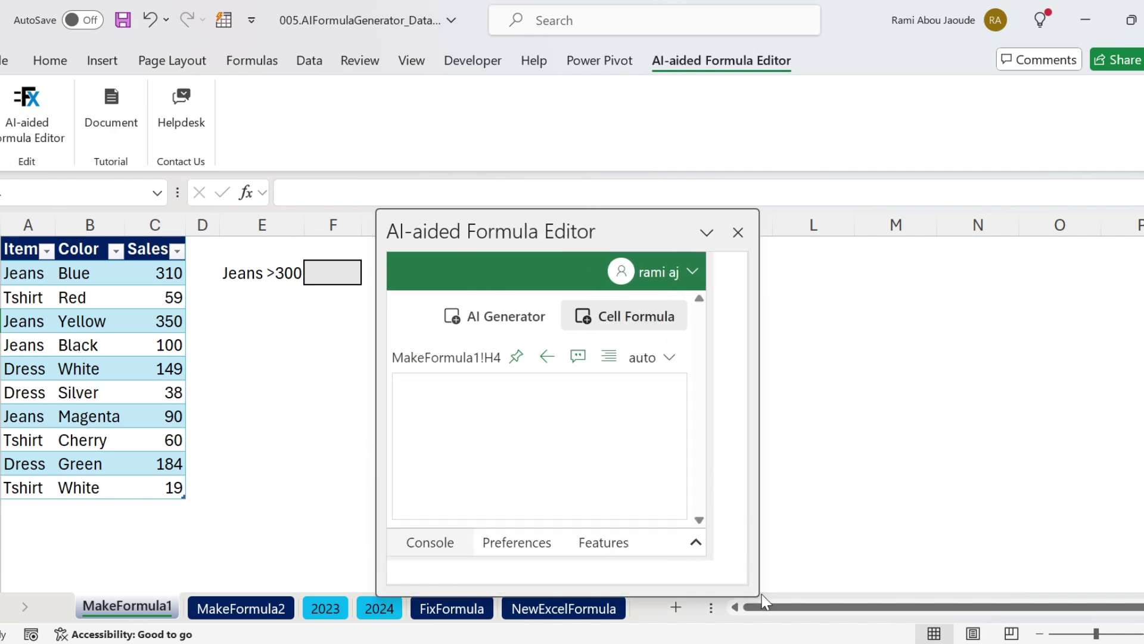
drag(762, 204, 808, 127)
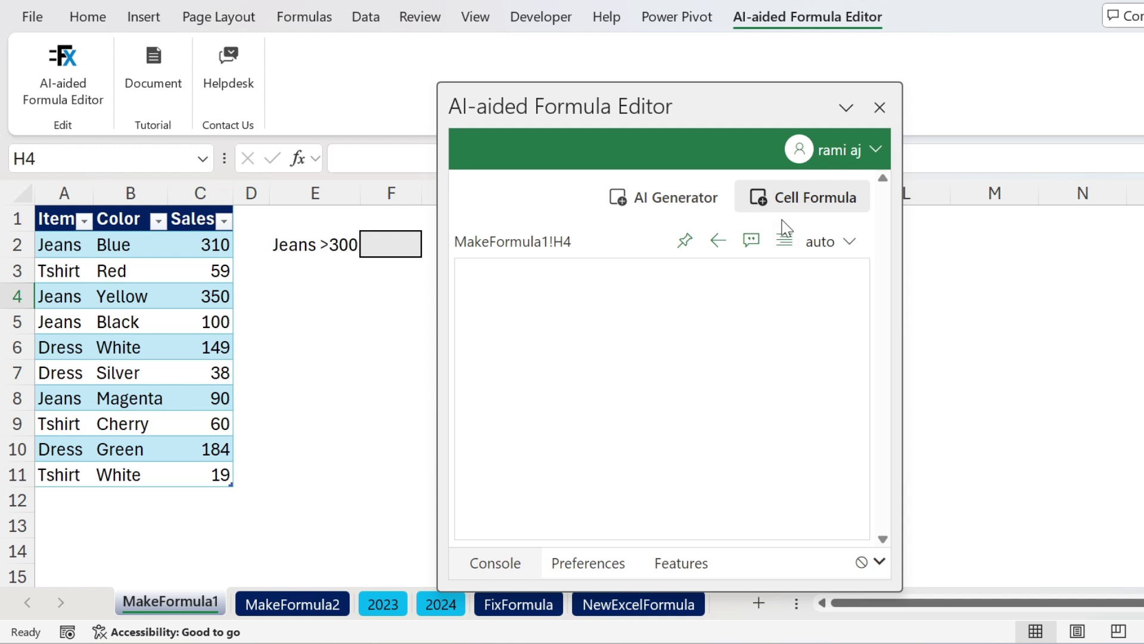
Step: Collapse the Cell Formula view and switch the editor to the AI Generator
click(801, 203)
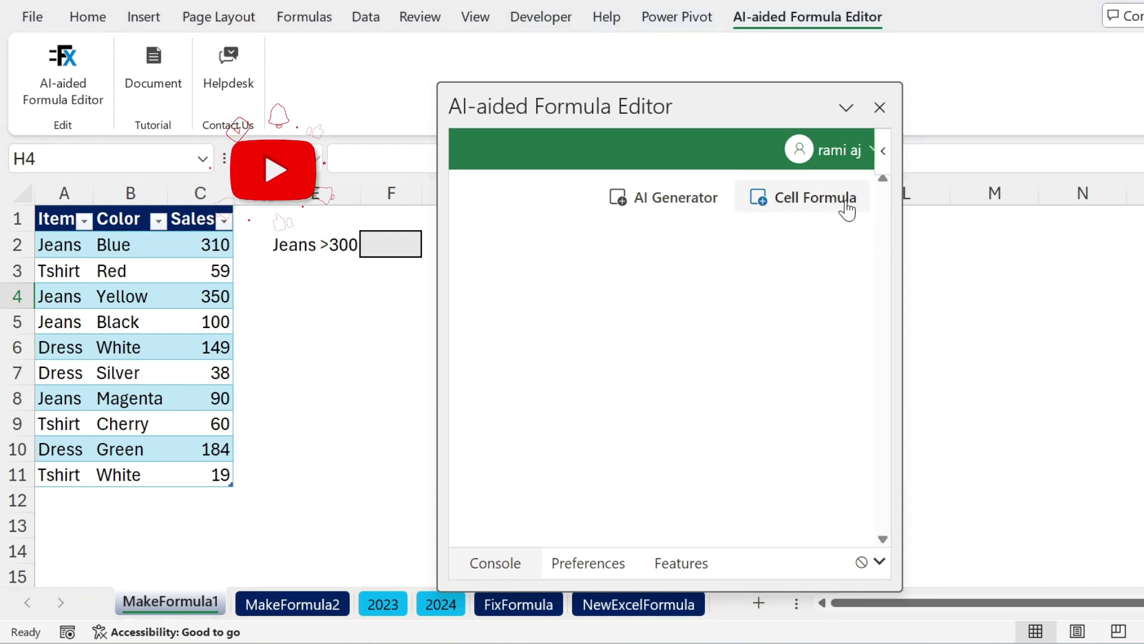
click(663, 197)
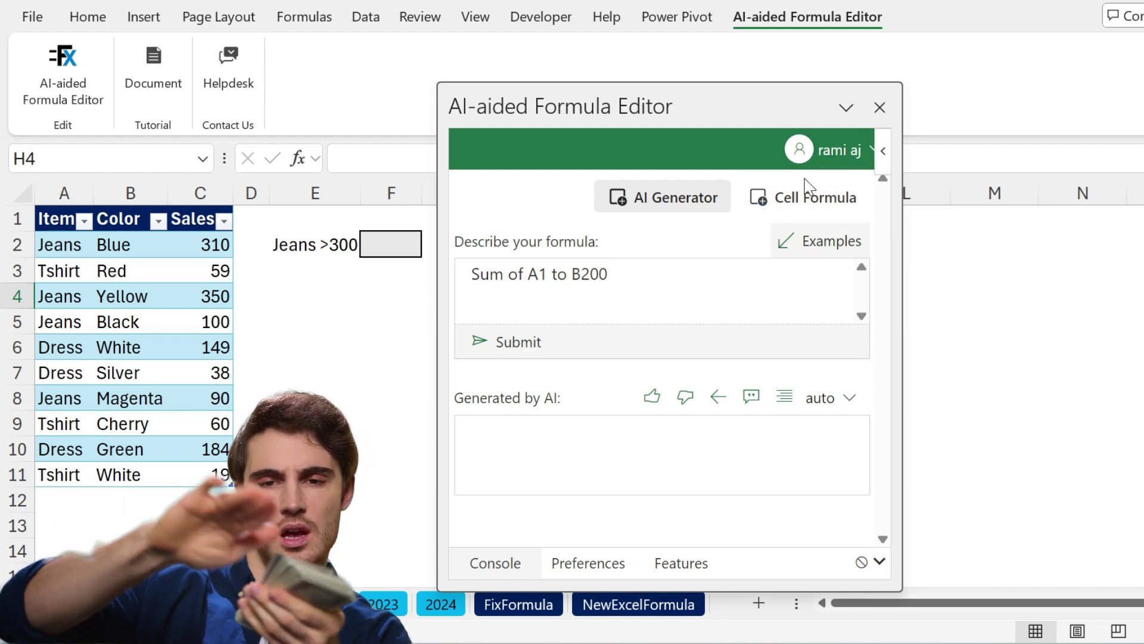
Step: Check the Pro plan's $5.99 USD price on Pricing Plans, then return to the formula editor
click(829, 156)
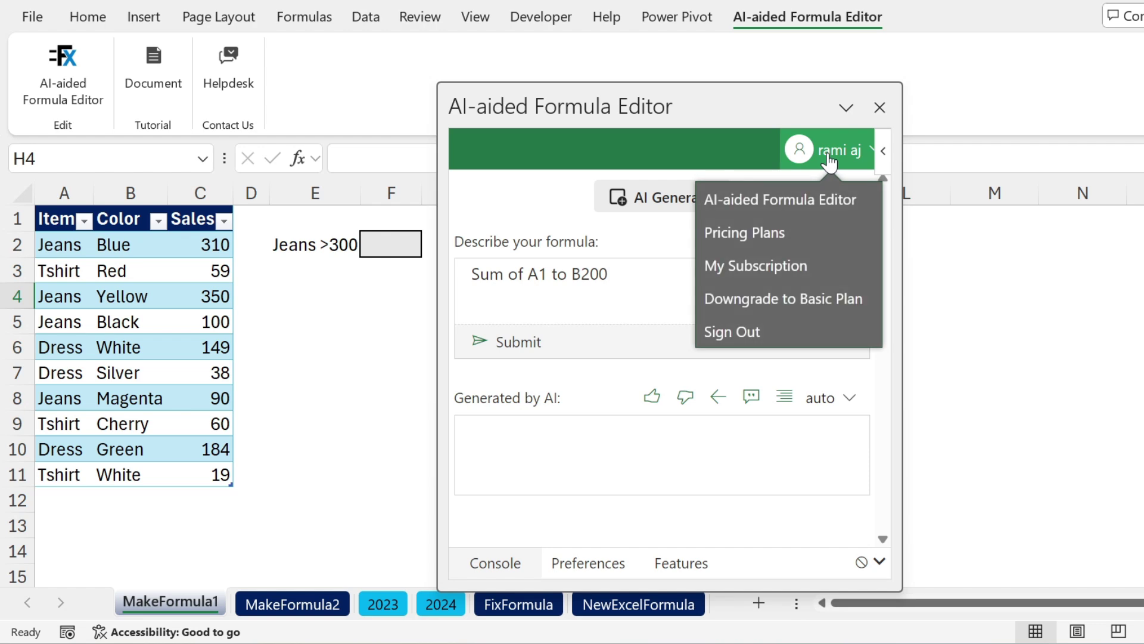
click(792, 233)
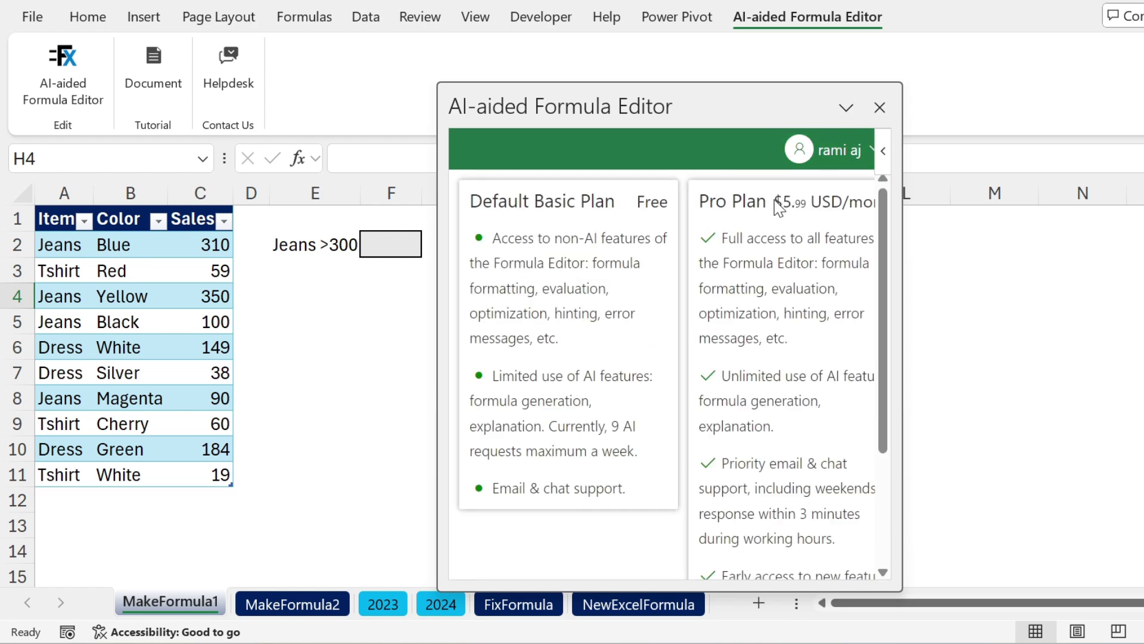
drag(776, 200, 851, 211)
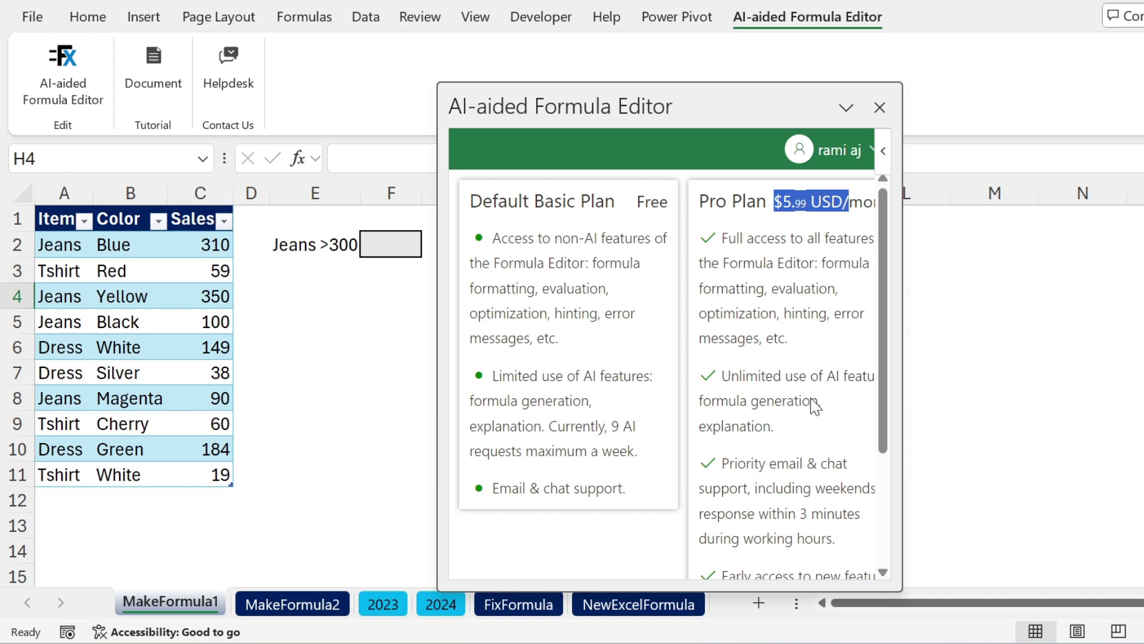
click(822, 156)
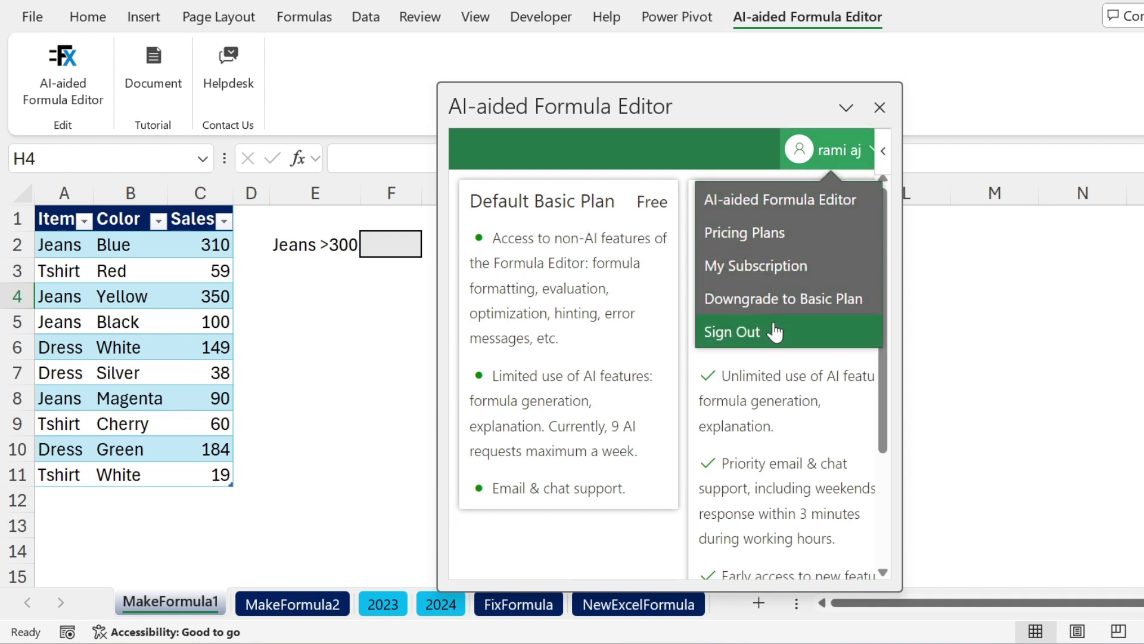
click(812, 199)
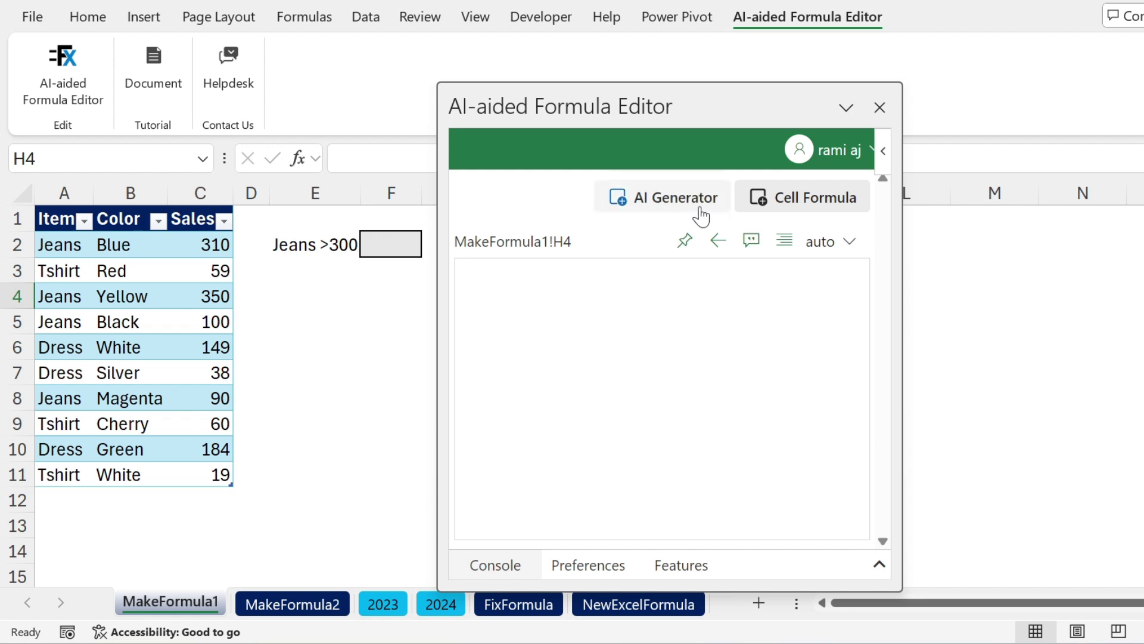
Step: Reopen the AI Generator and confirm the data table is named Table1
click(790, 205)
click(677, 206)
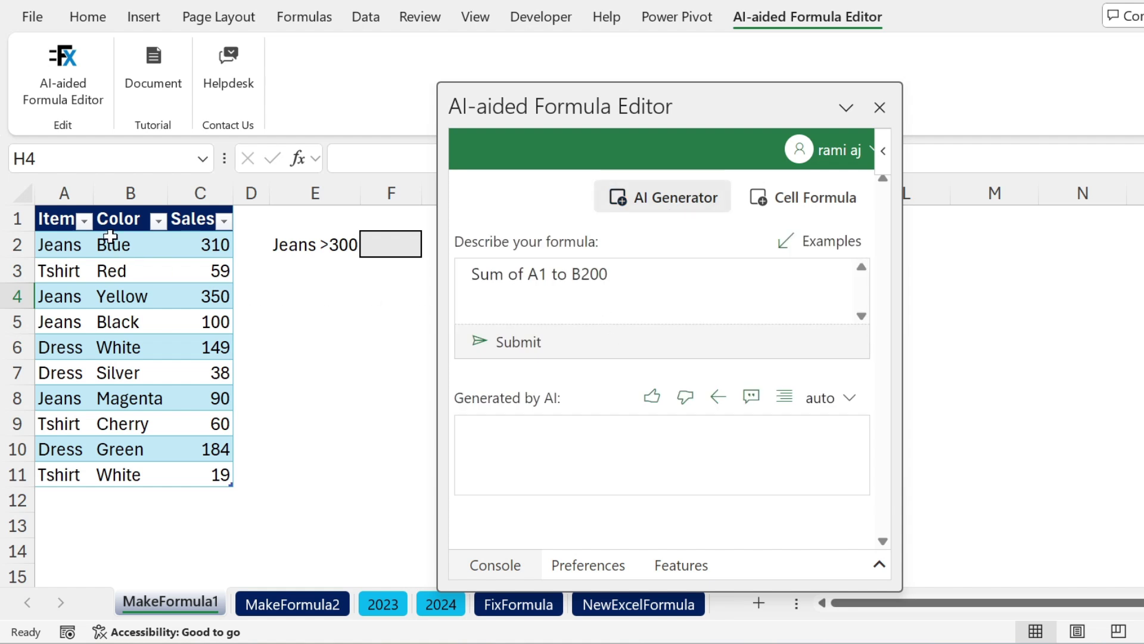
click(106, 294)
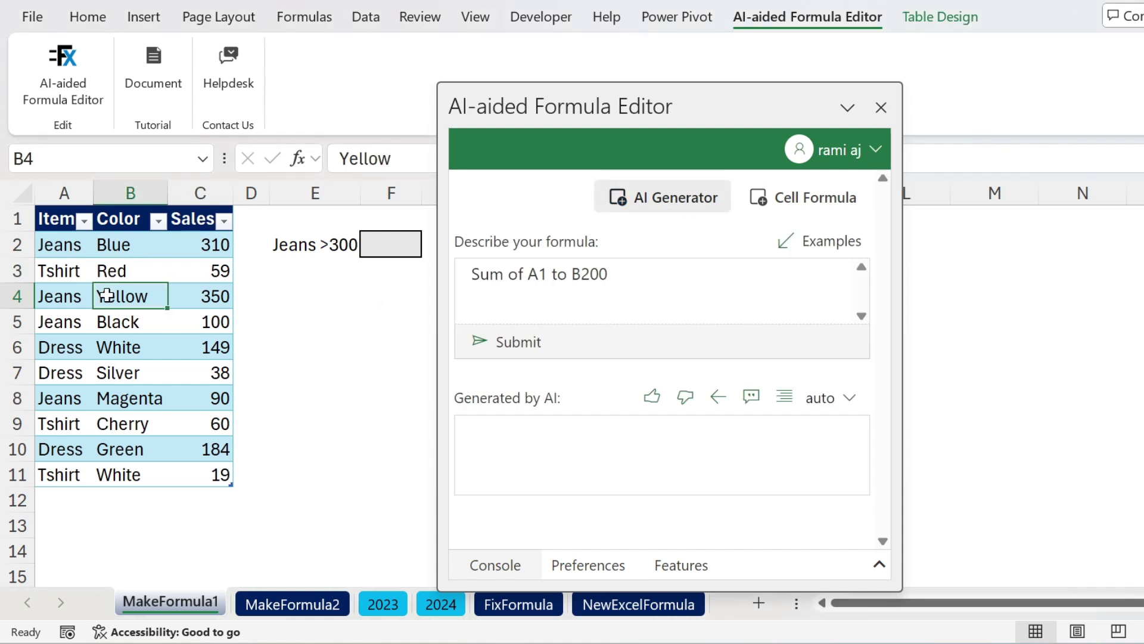
click(942, 18)
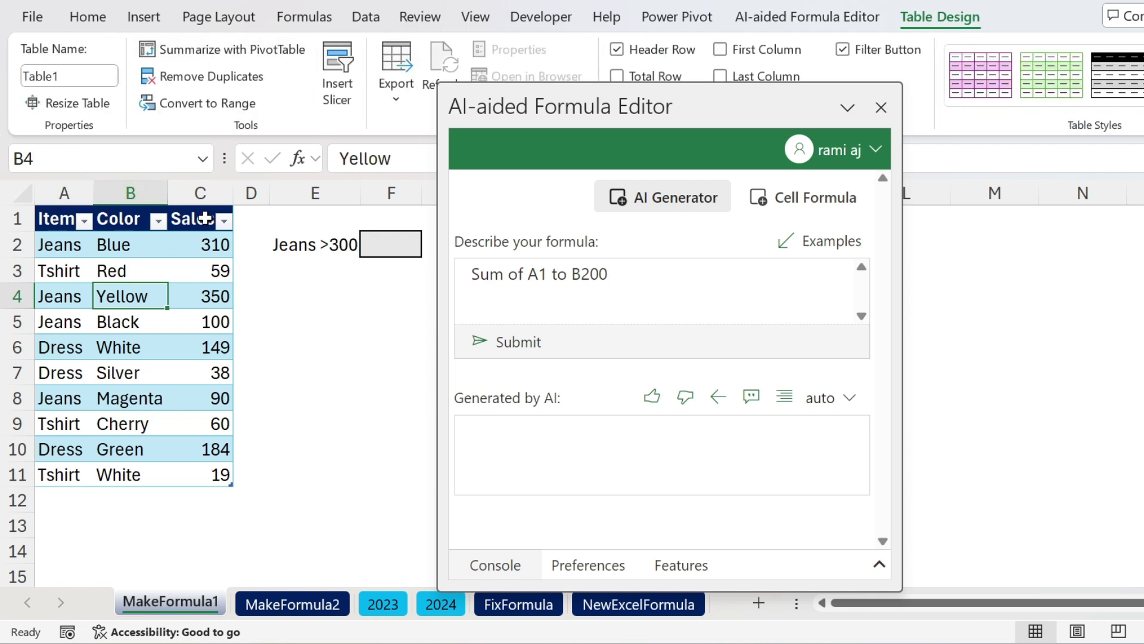
Step: Select the Jeans sales above 300 (310 in C2, 350 in C4), then select F2
mouse_move(205, 273)
mouse_down()
mouse_move(178, 280)
mouse_move(206, 273)
mouse_up()
mouse_move(197, 226)
mouse_down()
mouse_move(160, 244)
mouse_move(238, 262)
mouse_move(196, 244)
mouse_up()
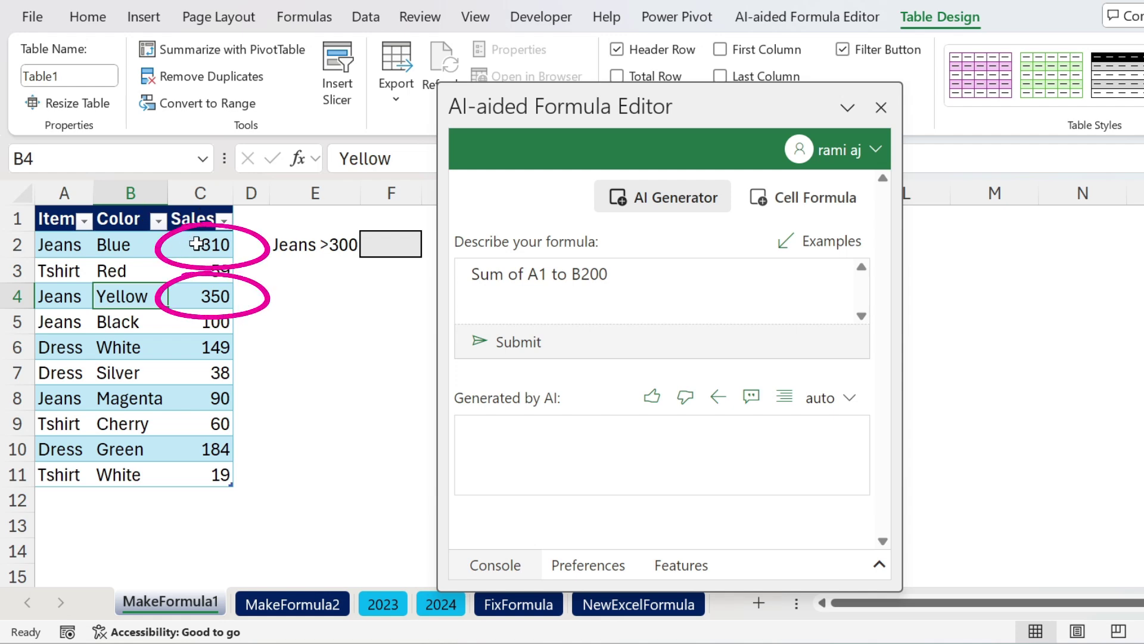
click(202, 243)
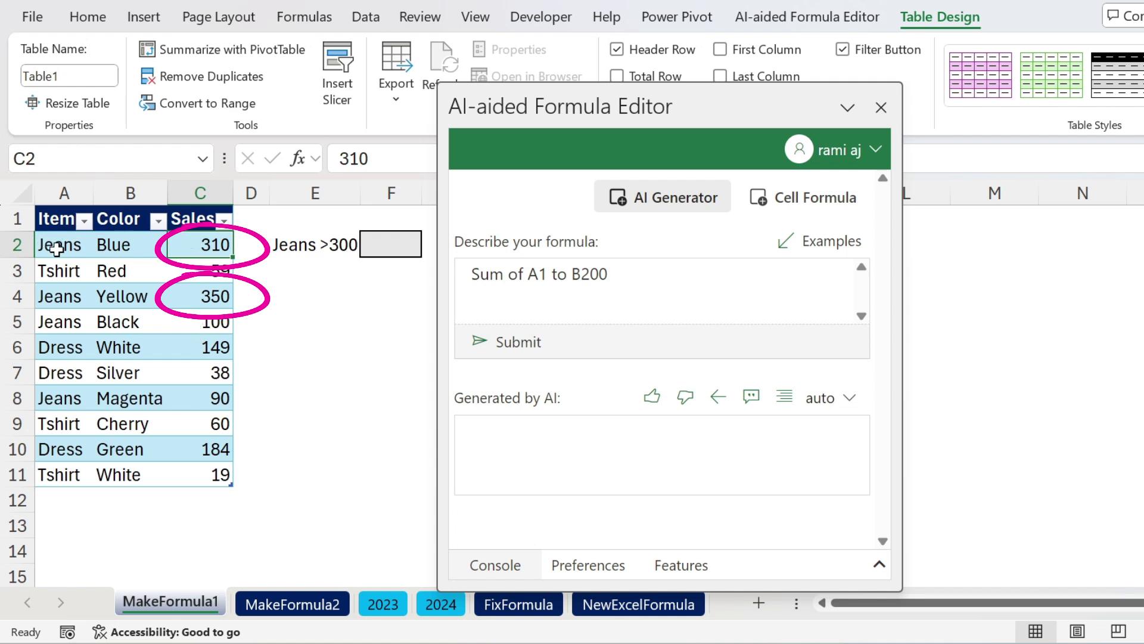
ctrl+click(217, 295)
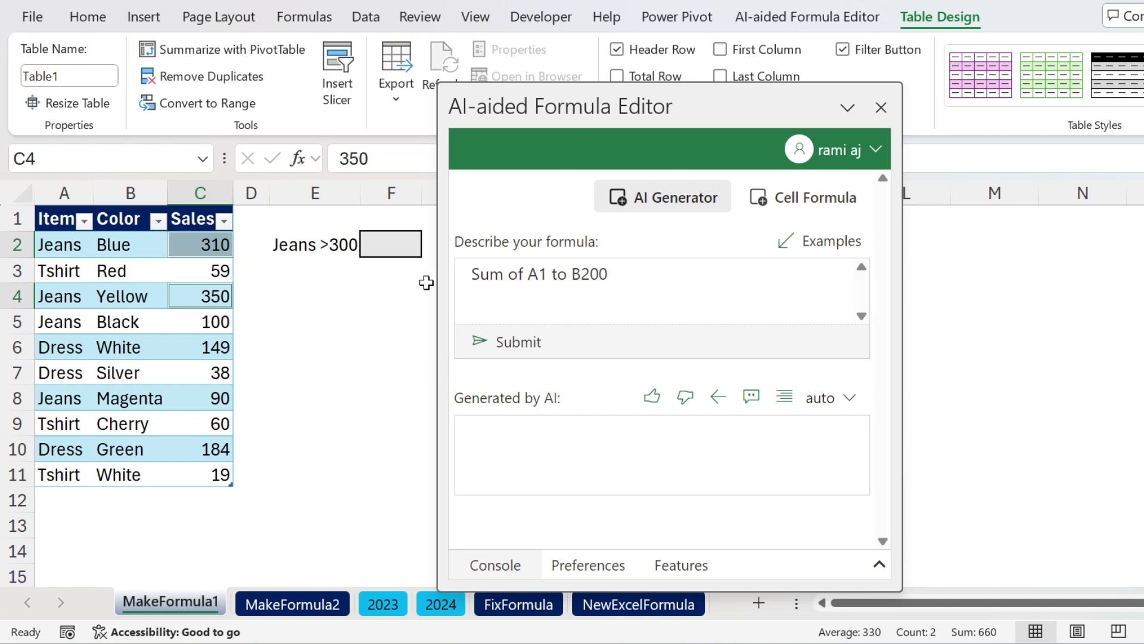
click(391, 251)
Step: Generate a COUNTIFS formula from 'Count Table1 where Sales are greater than 300 and the item column is = Jeans'
text(C)
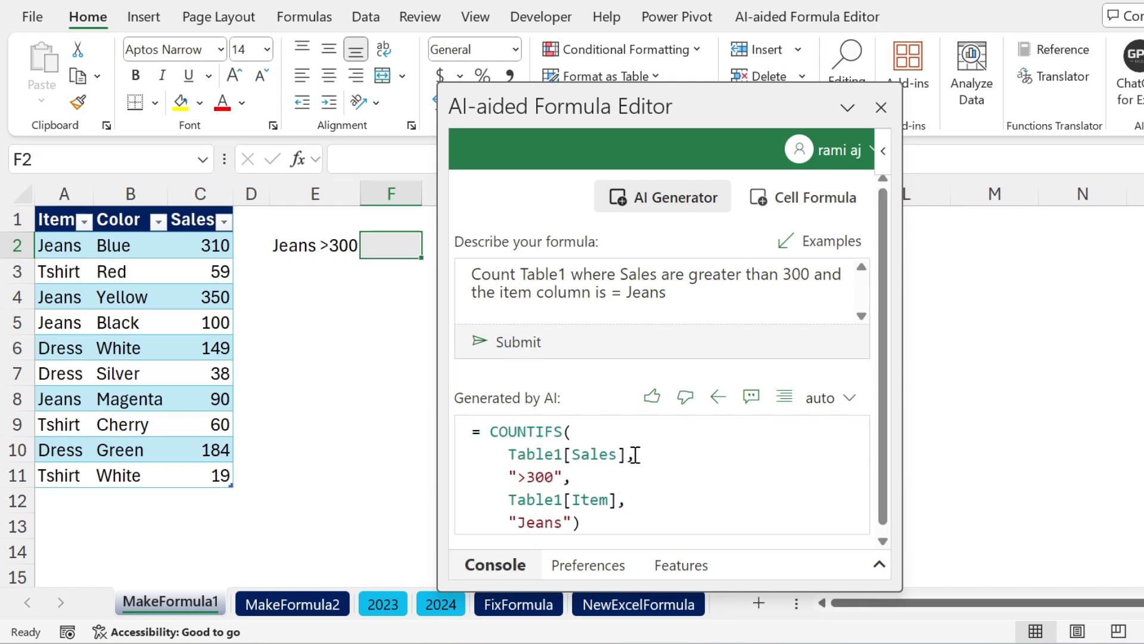
click(596, 431)
Step: Select the whole generated COUNTIFS formula to see that it evaluates to 2
scroll(885, 424, down, 1)
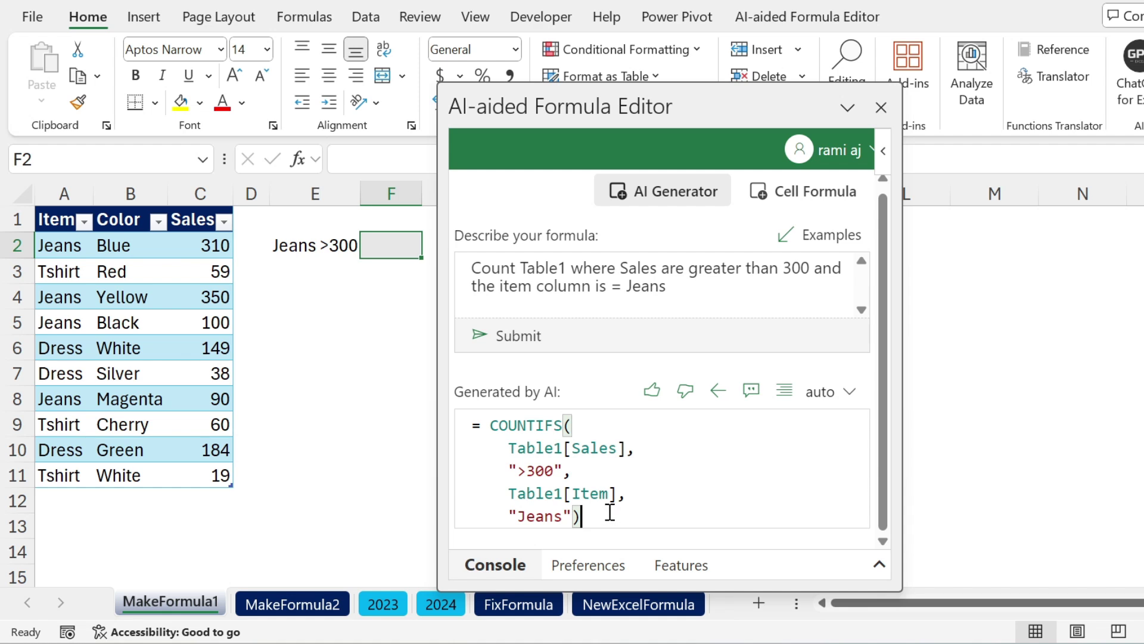
drag(608, 510, 456, 426)
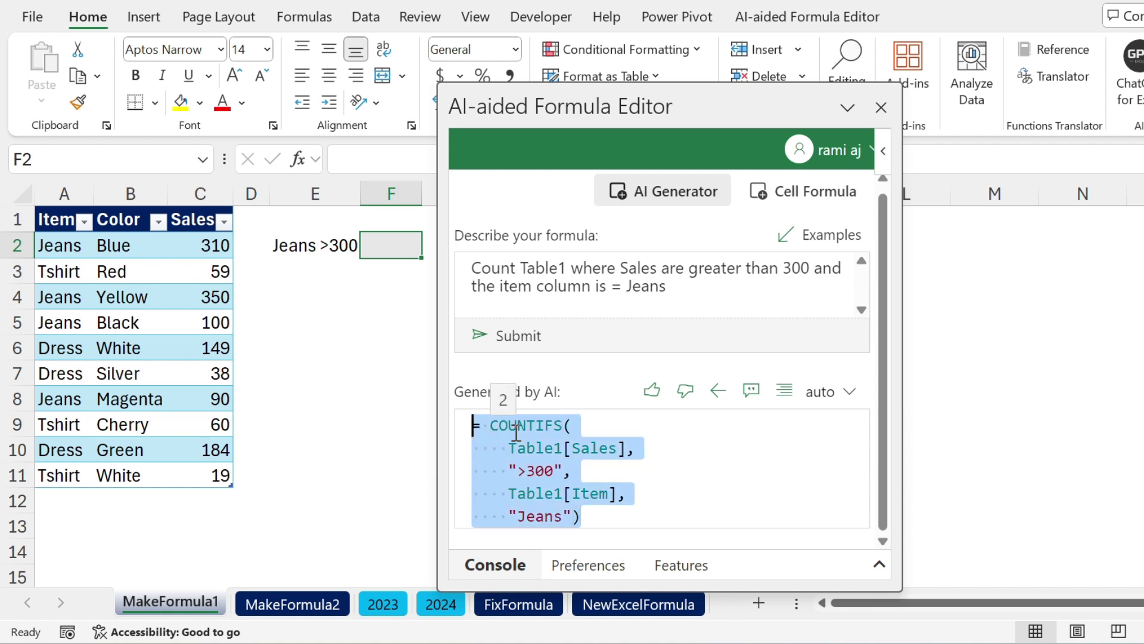
mouse_move(515, 432)
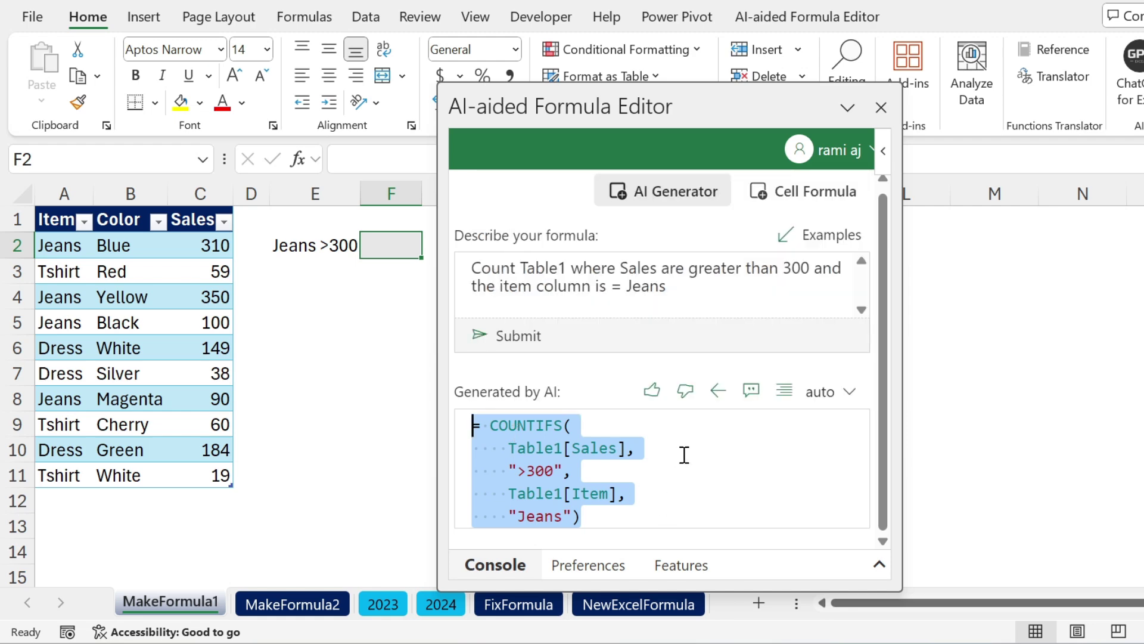
Step: View the COUNTIFS formula's evaluation and AI explanation, then regenerate it from the description
click(750, 391)
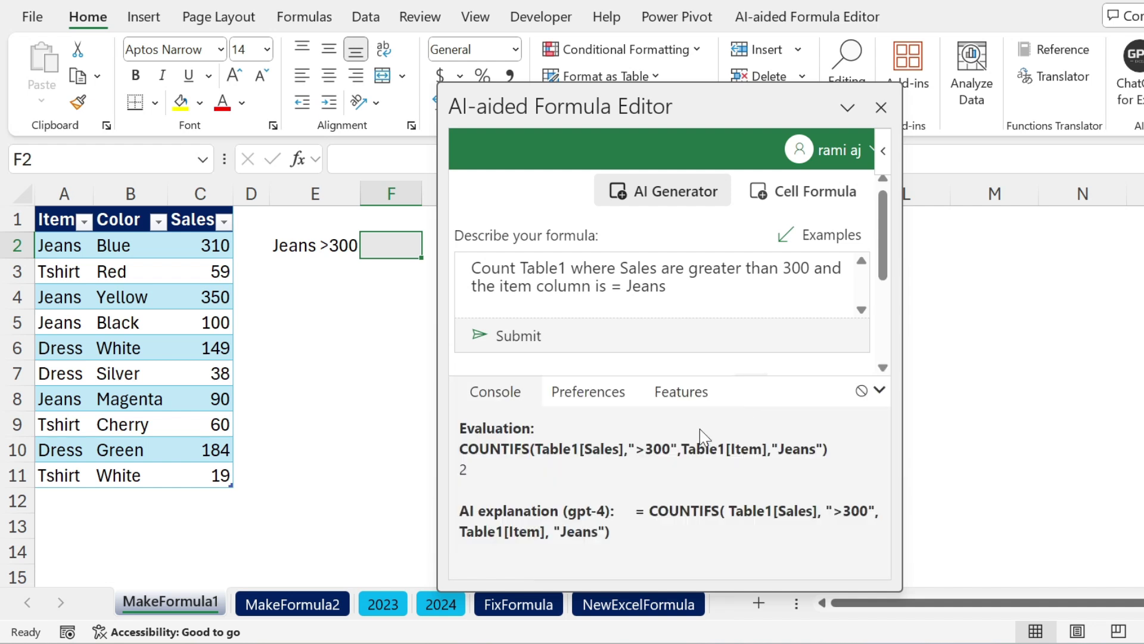
drag(534, 373, 549, 341)
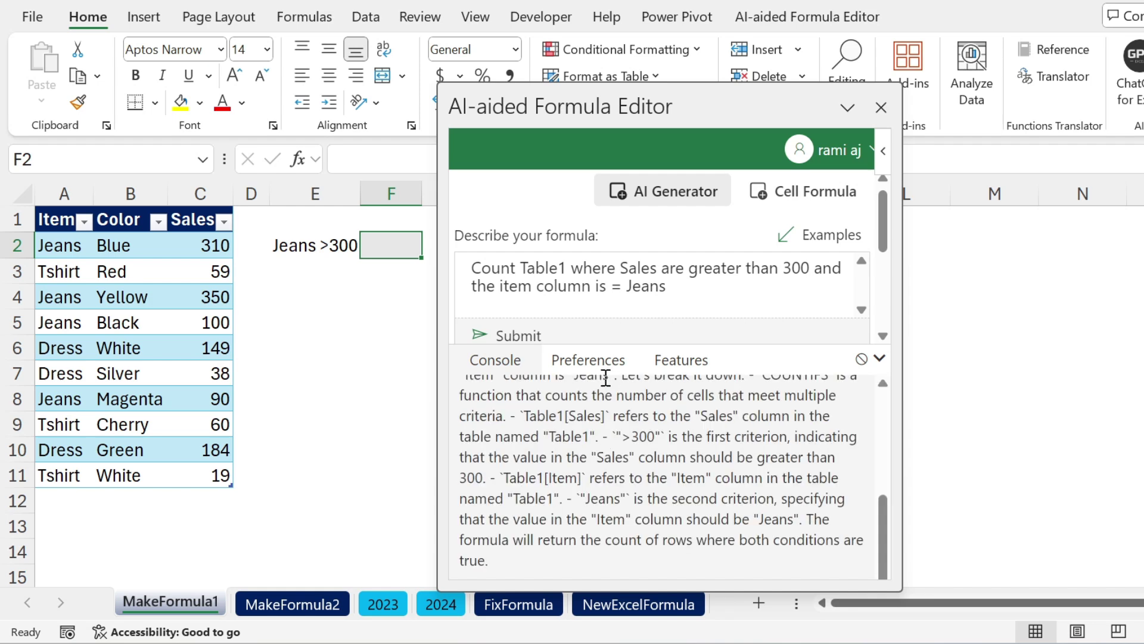
scroll(571, 447, up, 10)
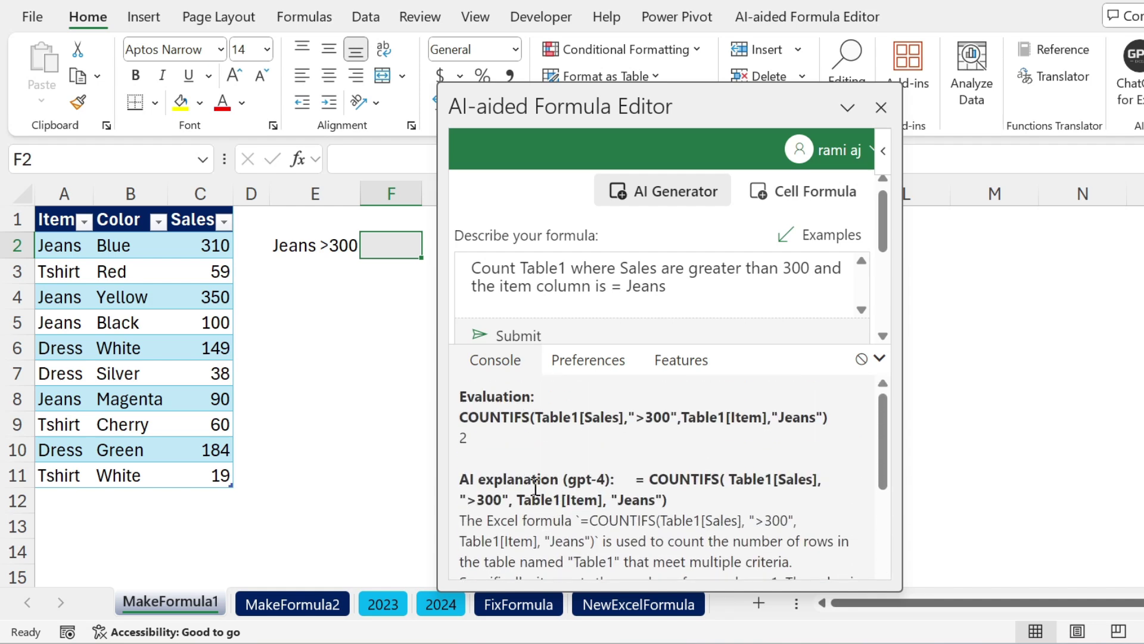
scroll(535, 488, down, 3)
click(560, 336)
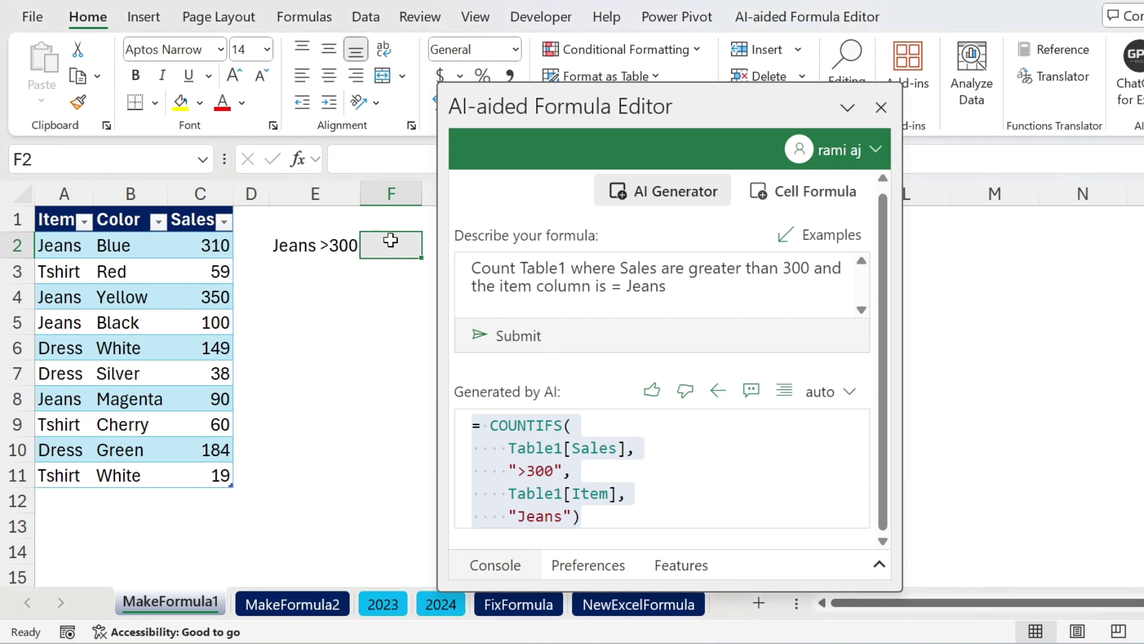
Step: Replace F2's contents with the copied generated COUNTIFS formula
click(719, 393)
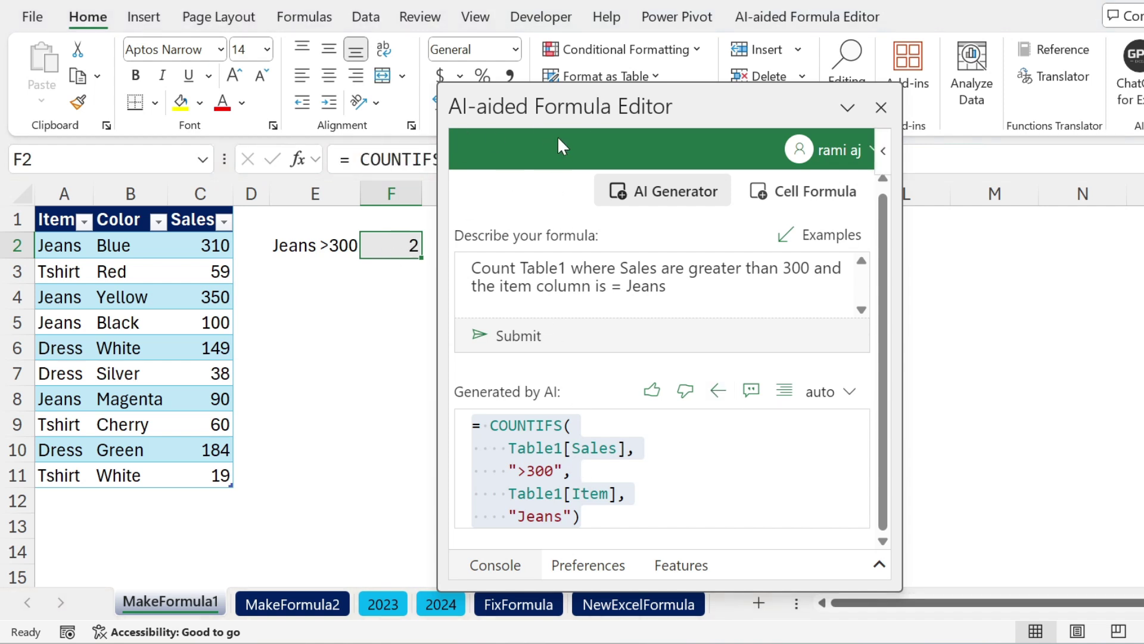
drag(558, 139, 801, 136)
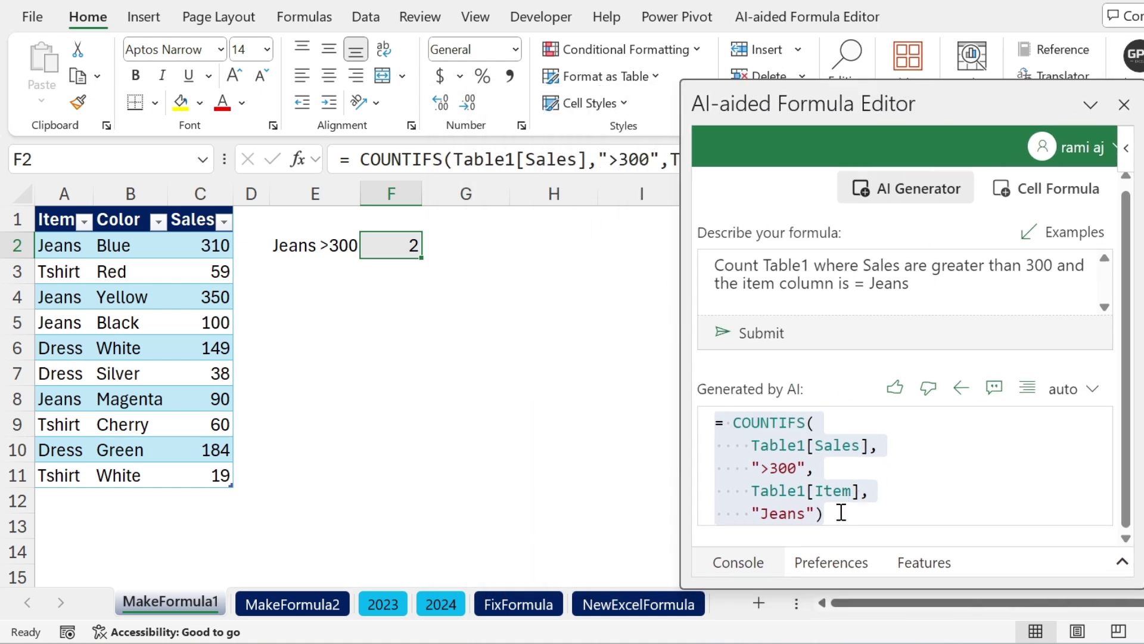
drag(839, 511, 658, 404)
key(ctrl+c)
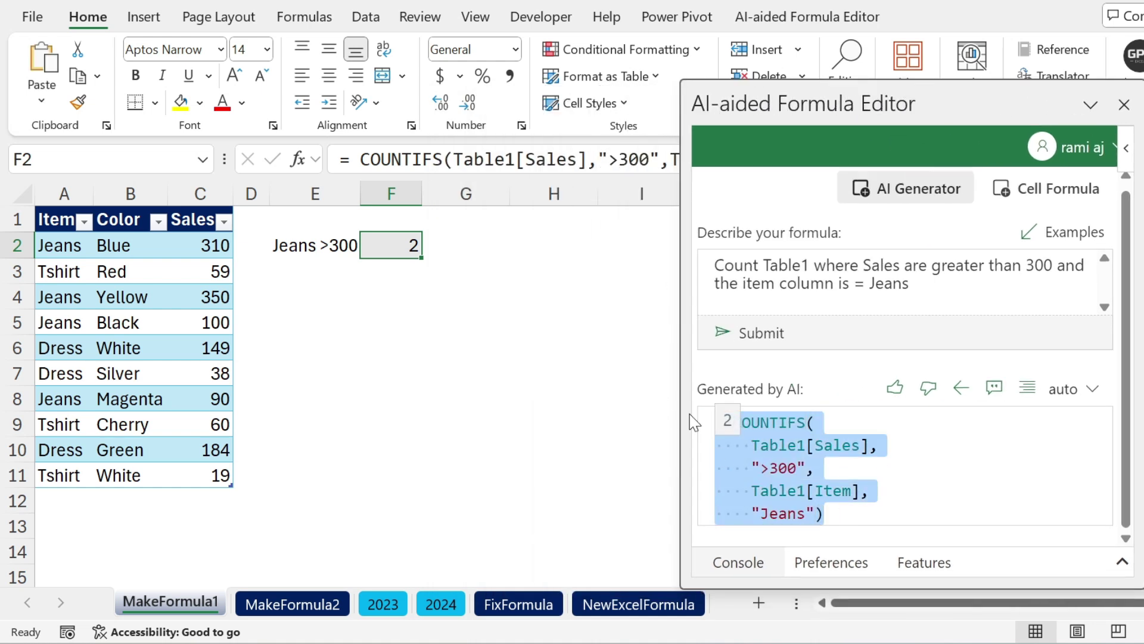
triple_click(334, 157)
key(Delete)
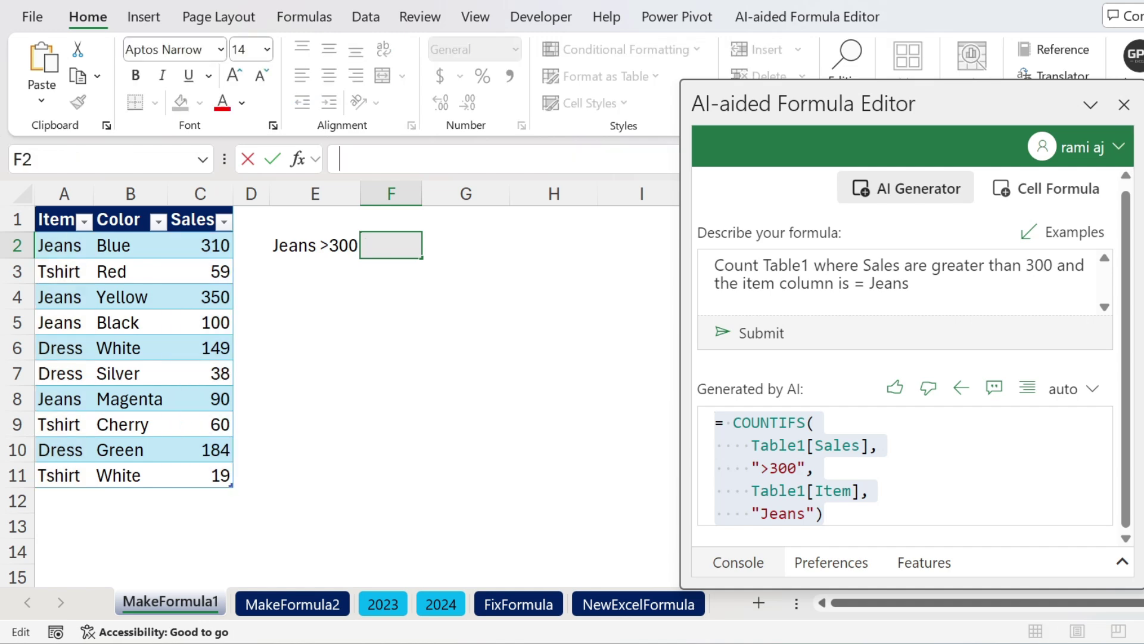
key(ctrl+v)
key(Return)
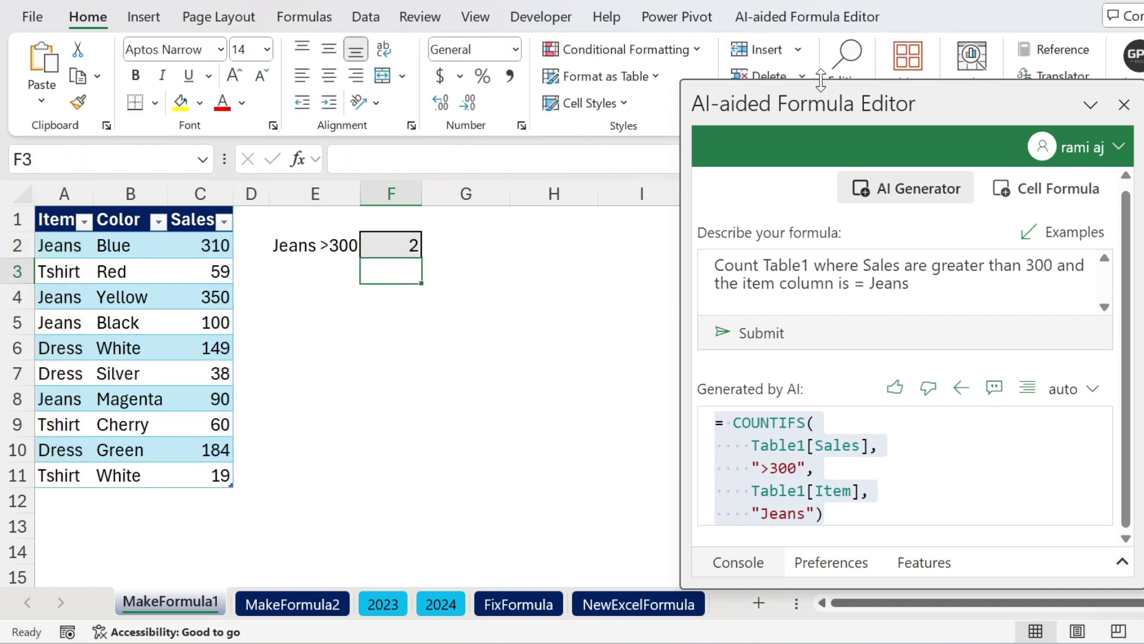
Step: Expand the formula bar to review F2's multi-line COUNTIFS formula, then collapse it again
click(375, 243)
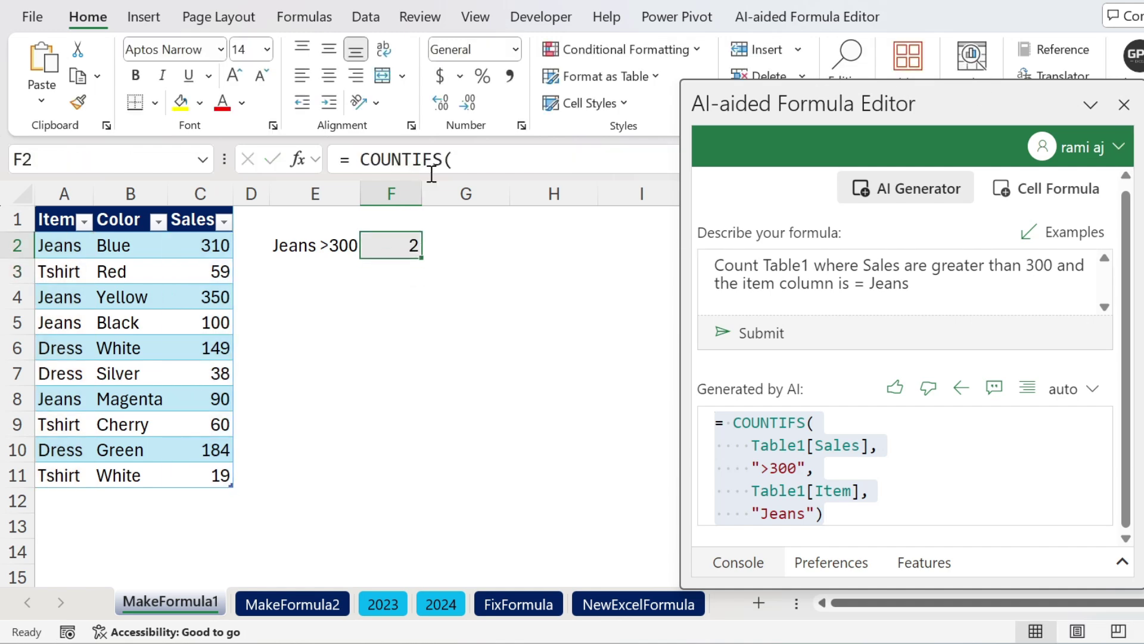
key(ctrl+shift+u)
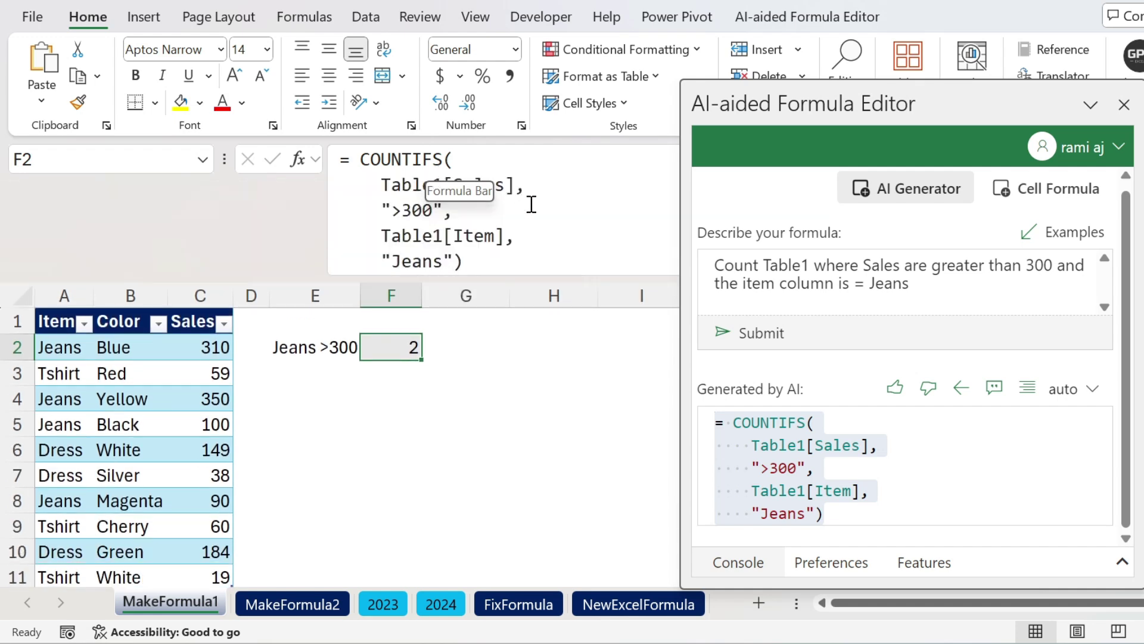
click(531, 204)
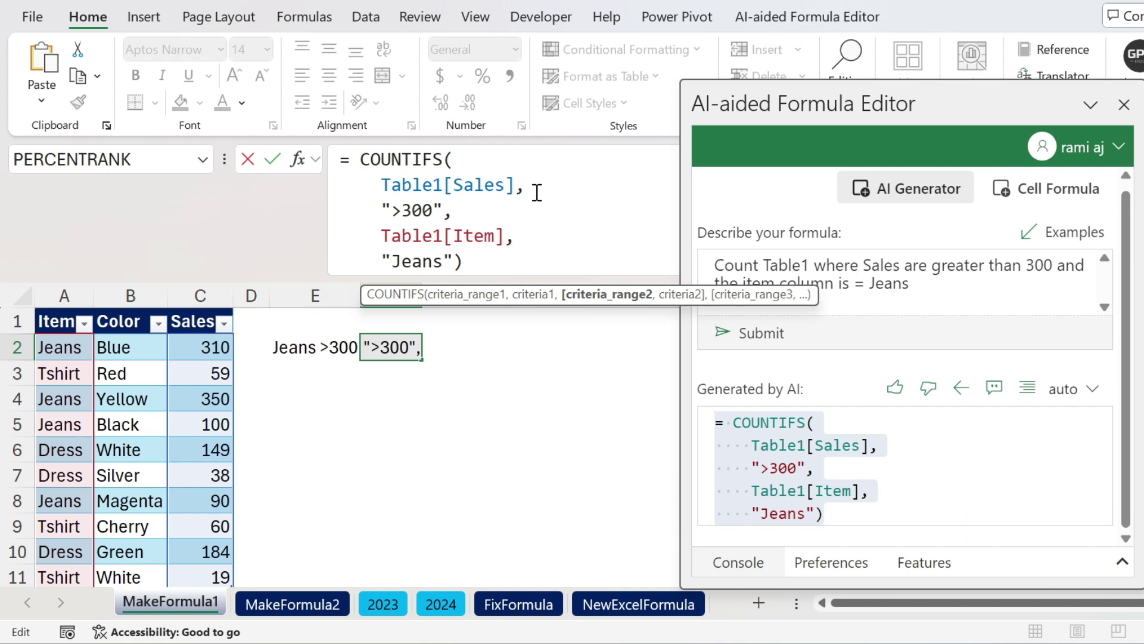
key(Escape)
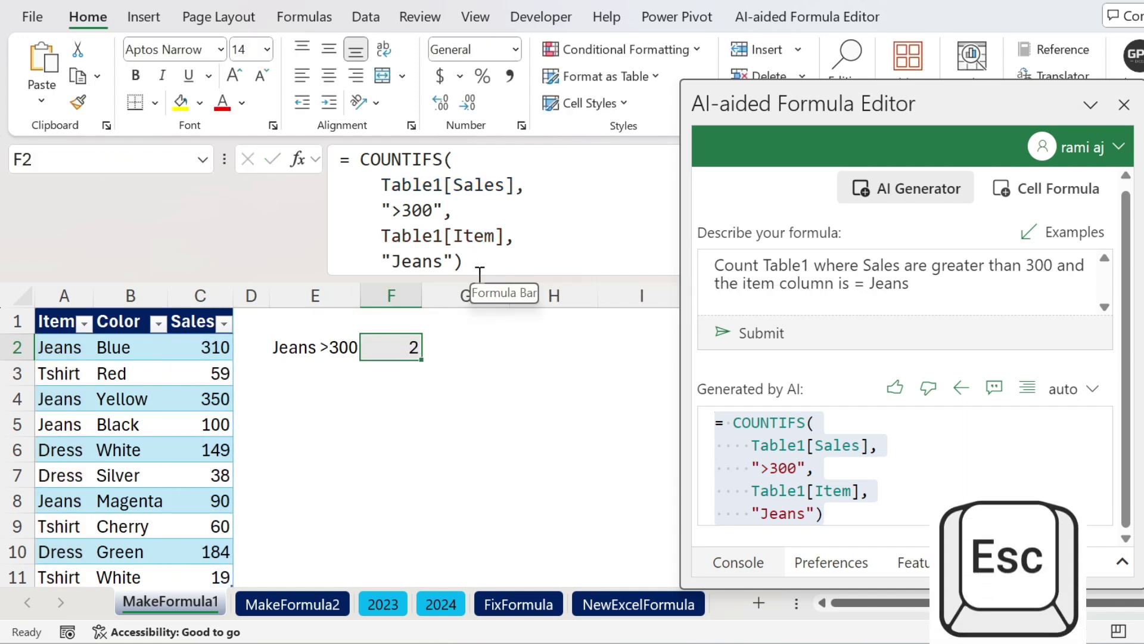
drag(478, 276, 493, 125)
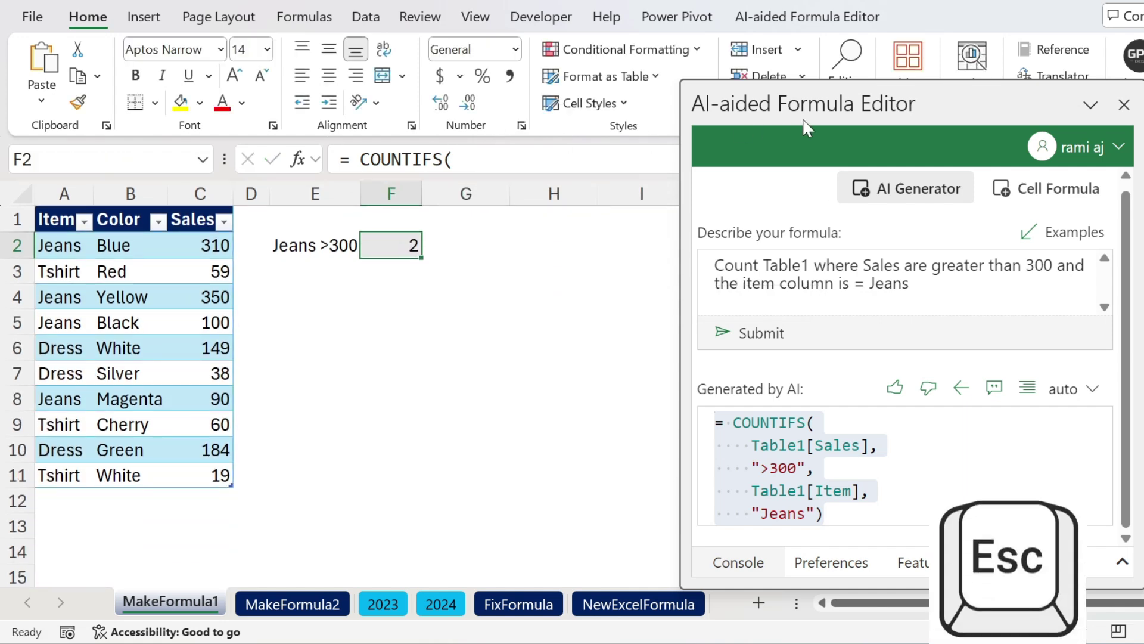
drag(805, 119, 676, 95)
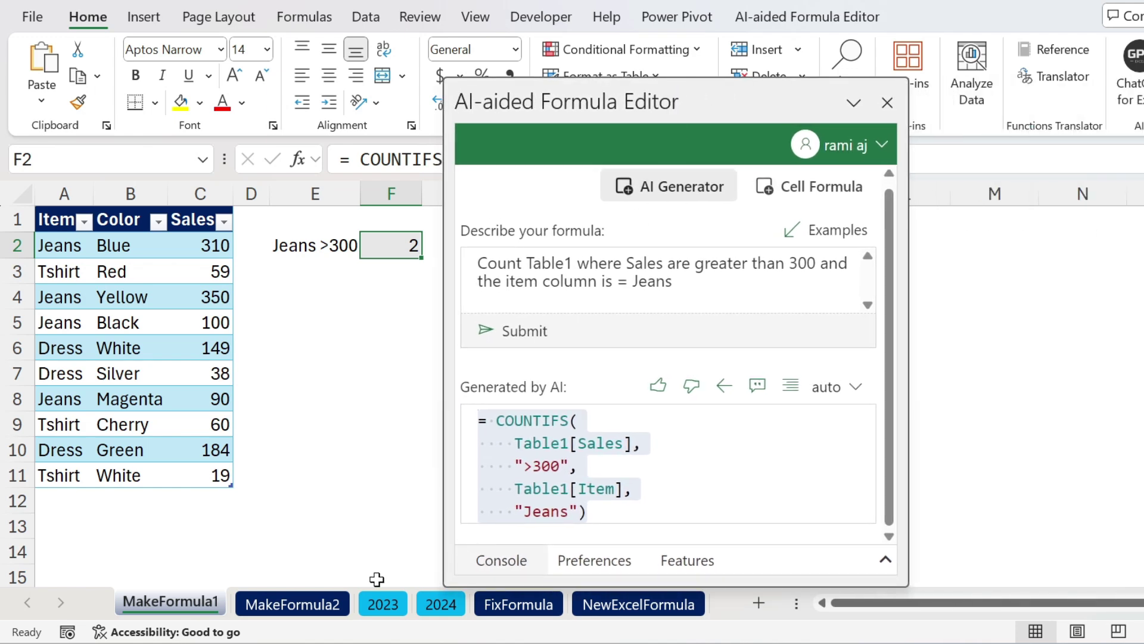
click(310, 609)
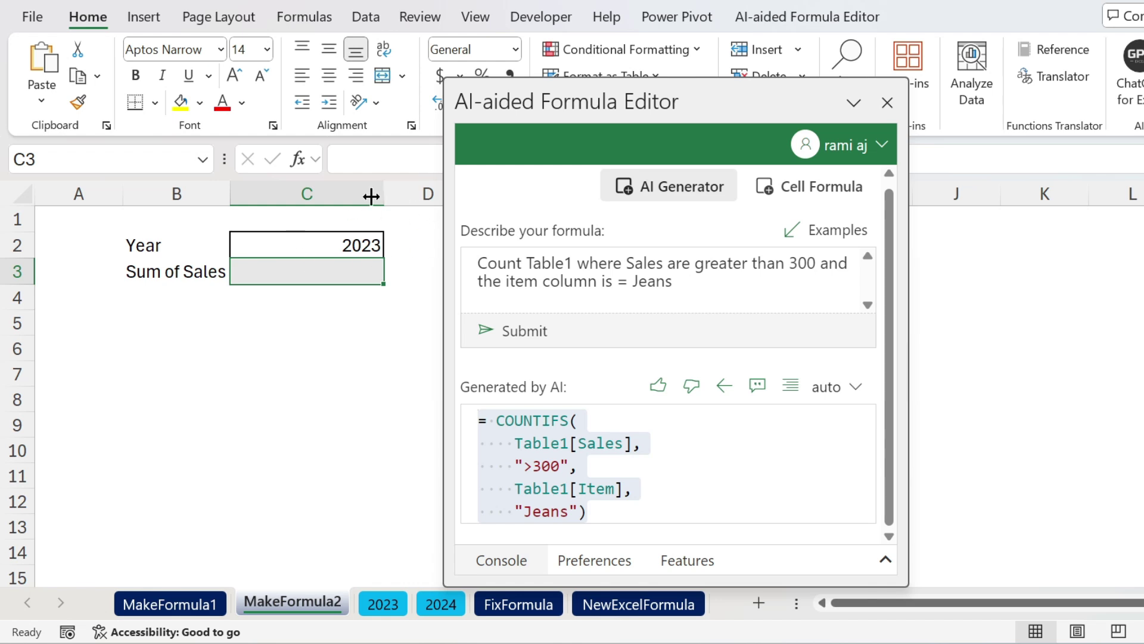
click(391, 611)
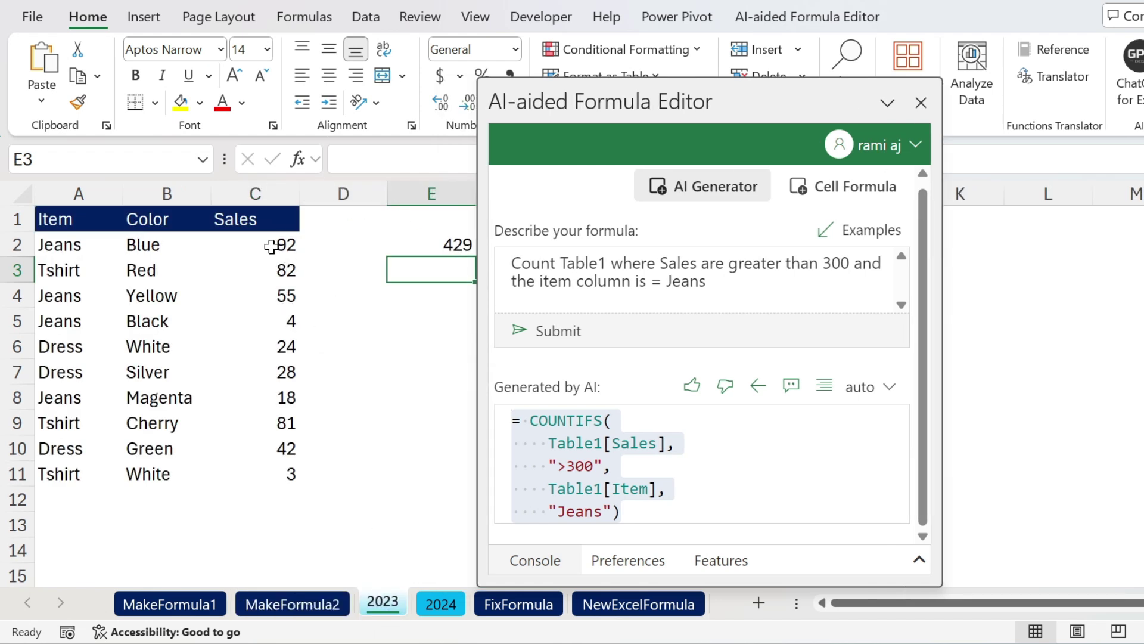
drag(271, 246, 274, 471)
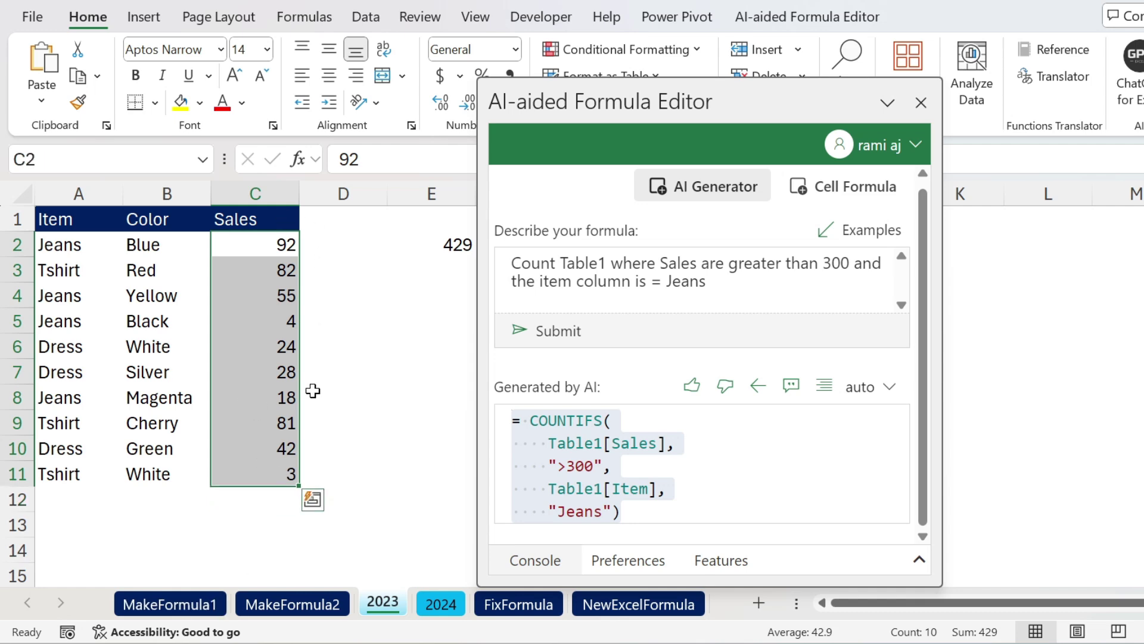
click(451, 602)
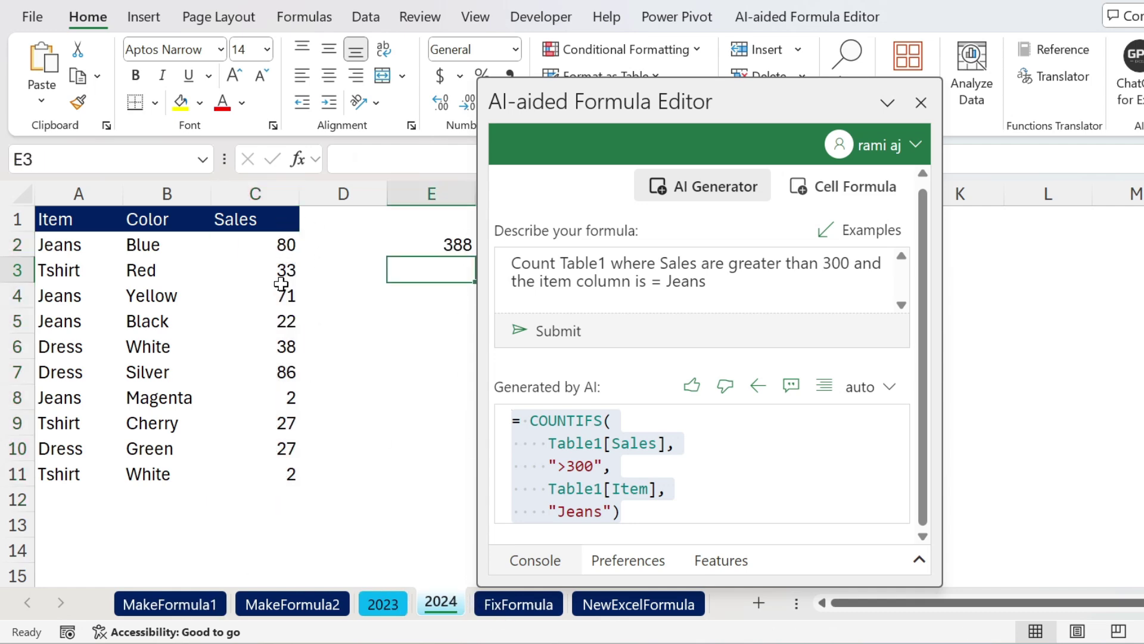
click(322, 604)
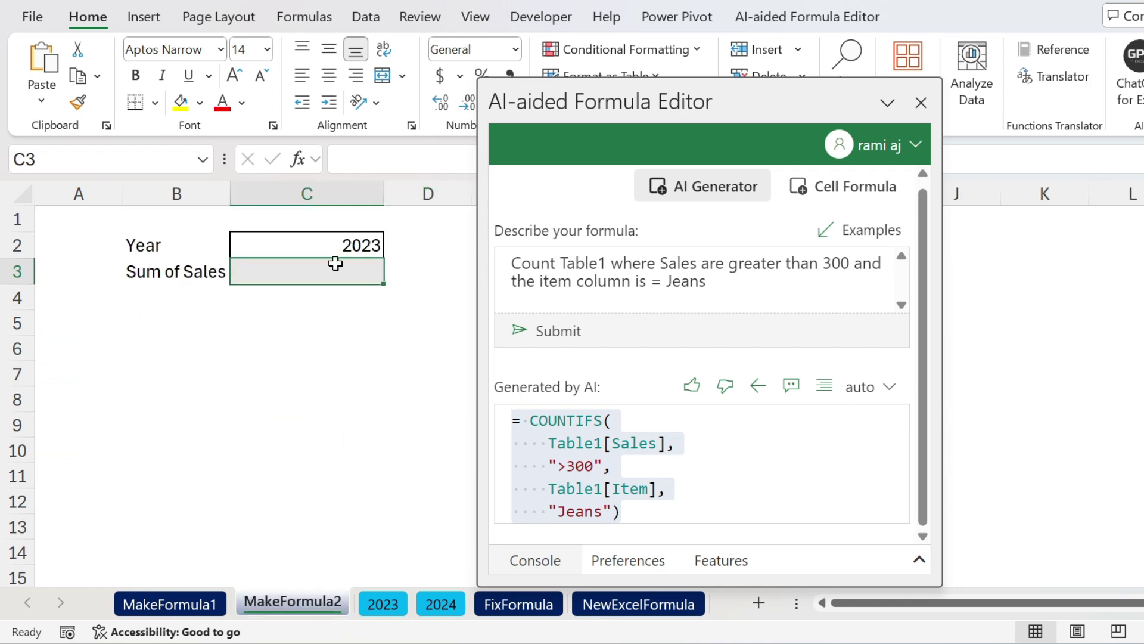
Step: Have the AI Generator write a formula summing column C of the sheet named in C2, and insert it into C3
key(ctrl+a)
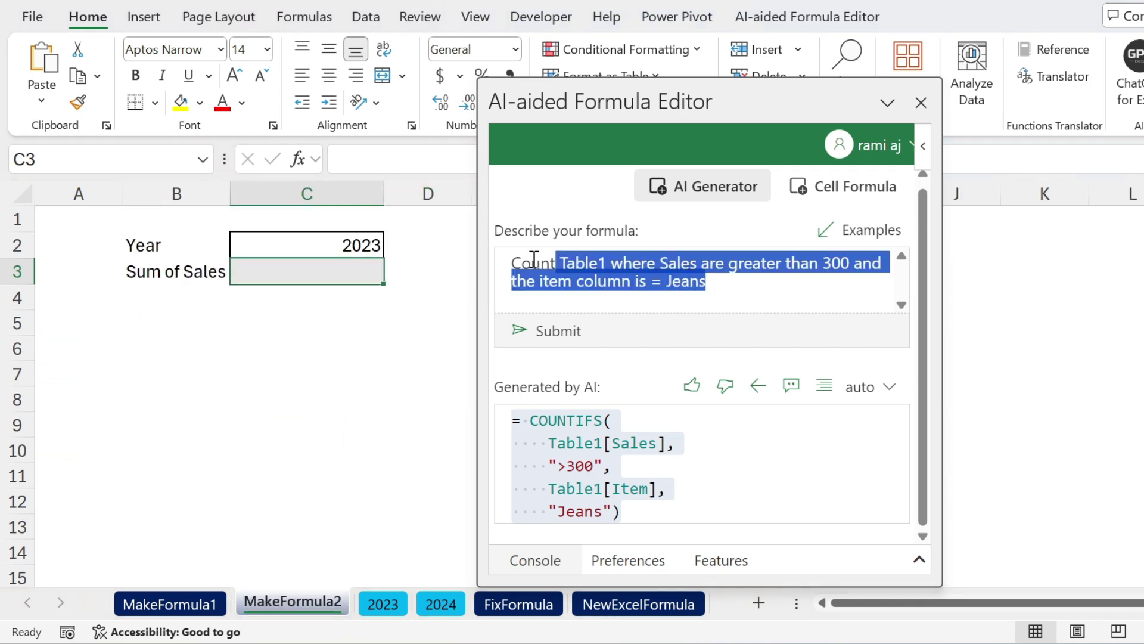
text(I ha)
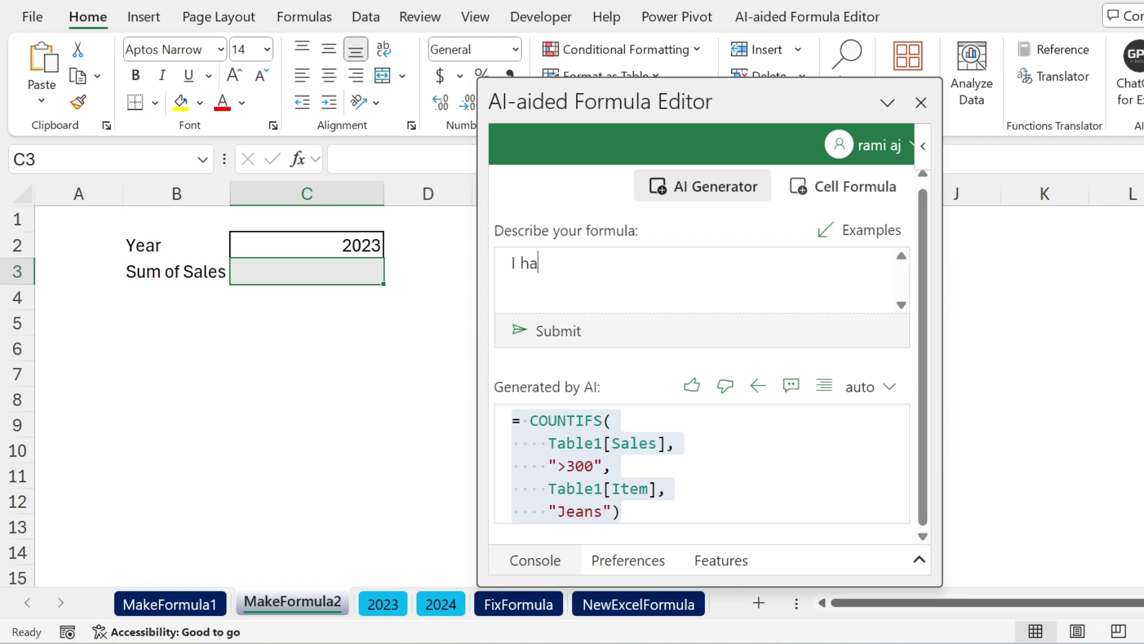
text(ve the name of a sheet)
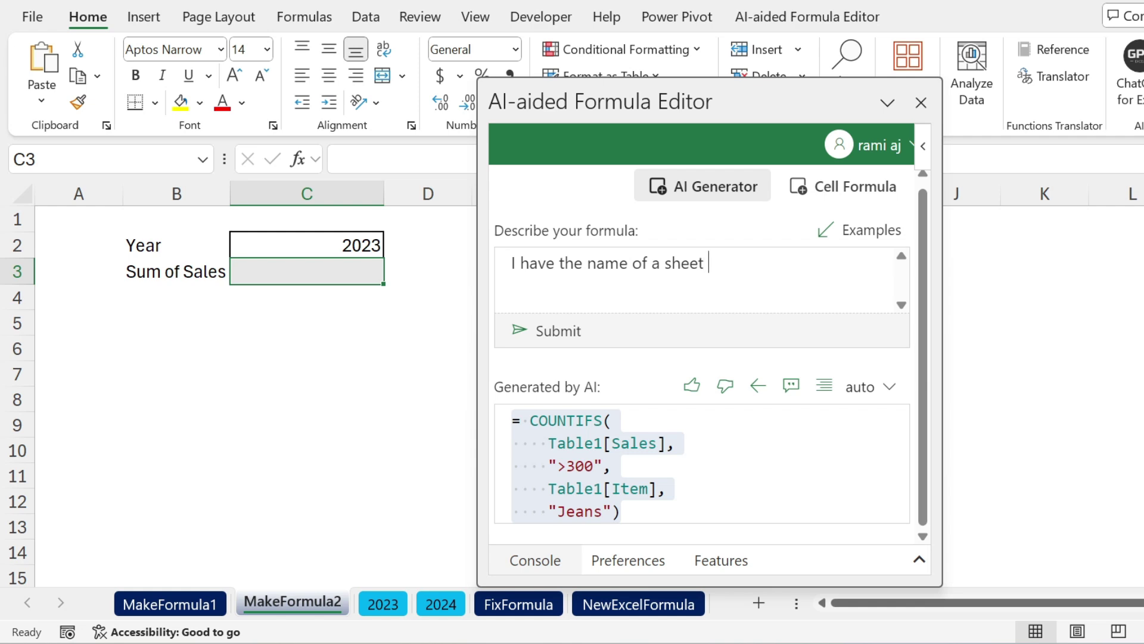
text( in cell C2. I want to )
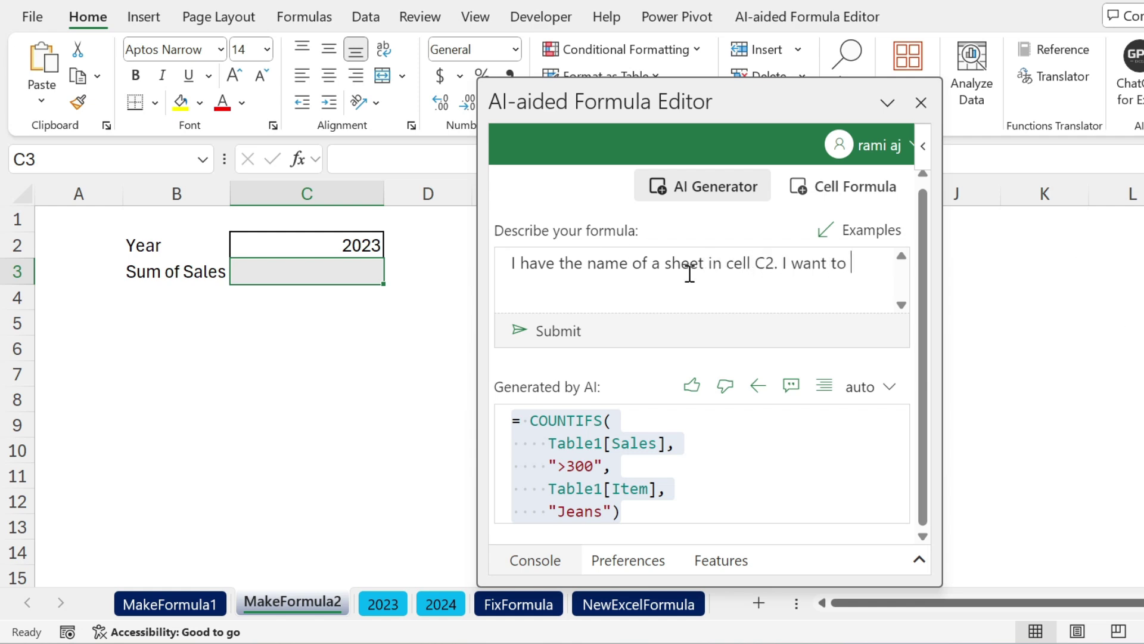
text(sum column C)
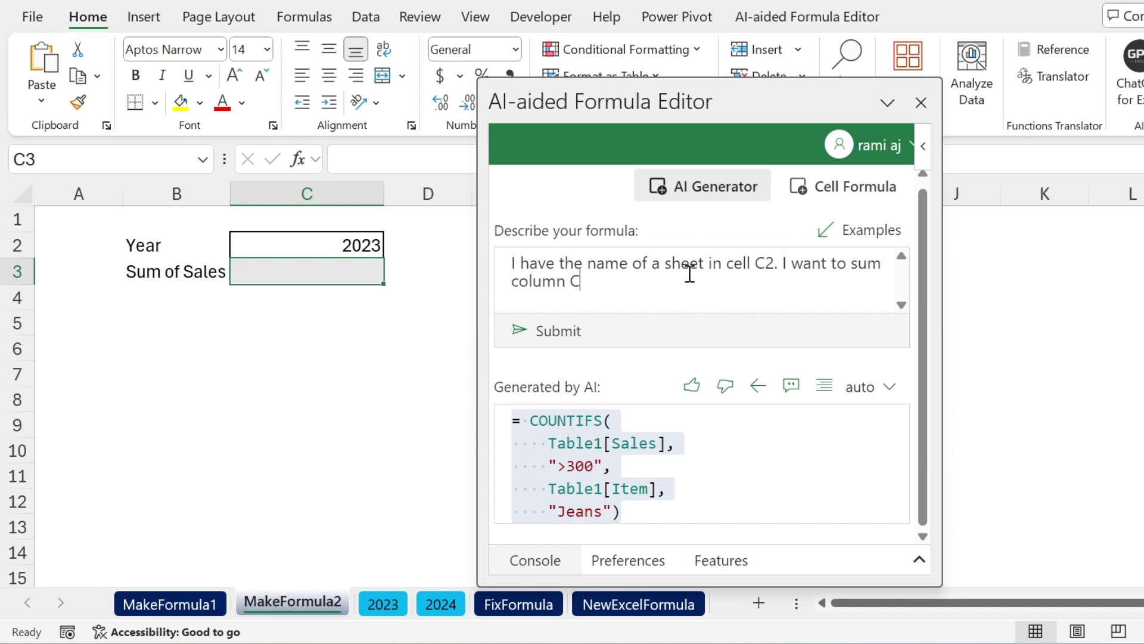
text( based on the right)
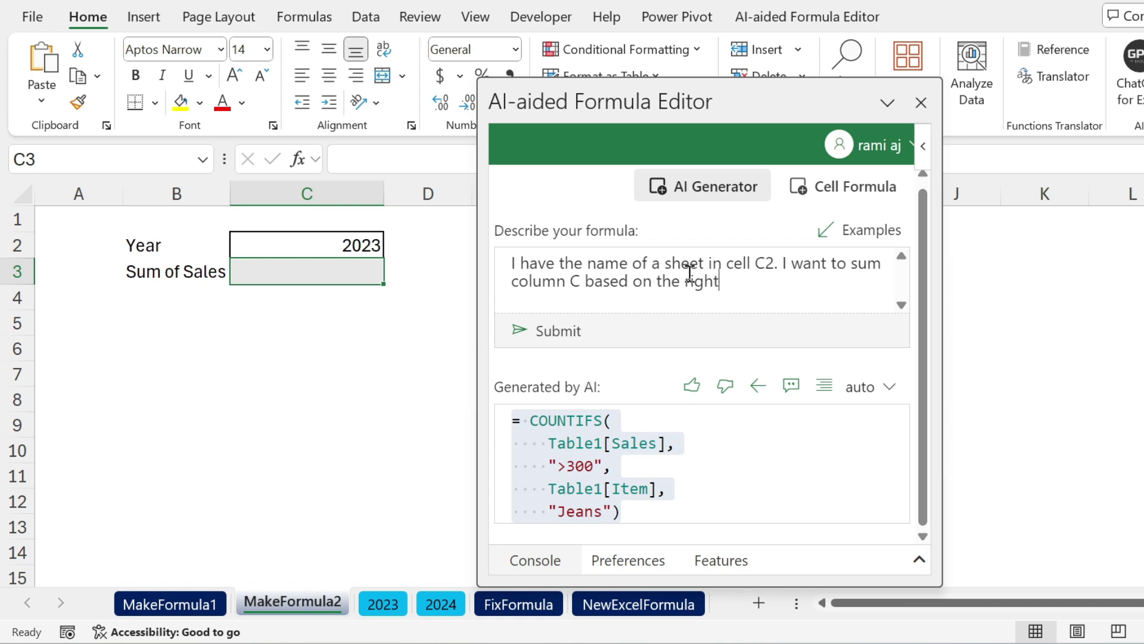
text( sheet name.)
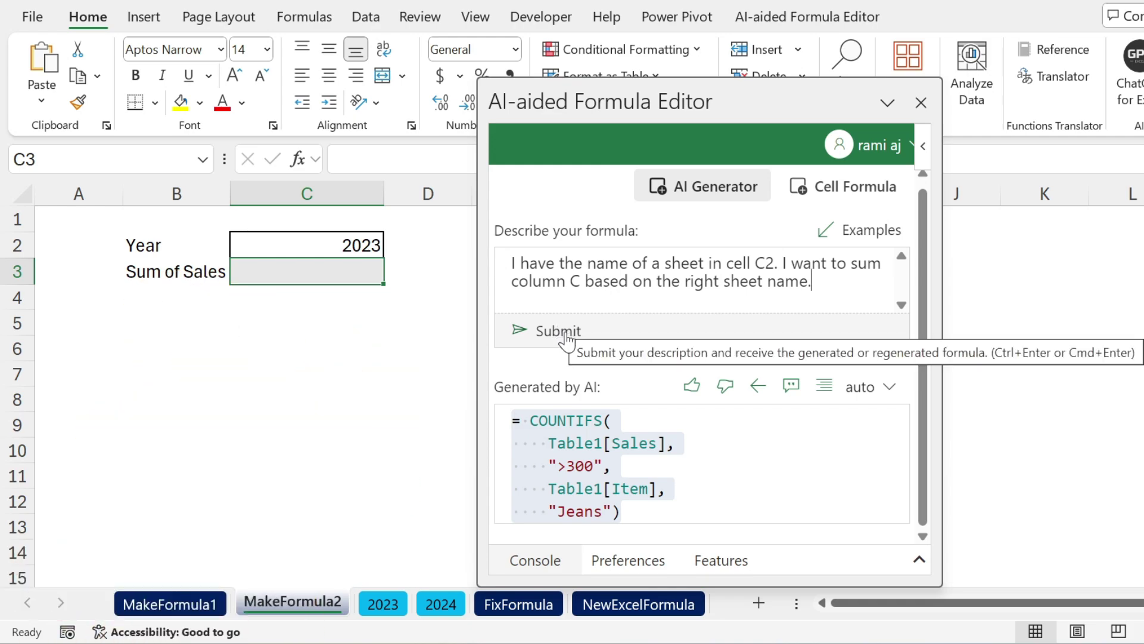
click(559, 333)
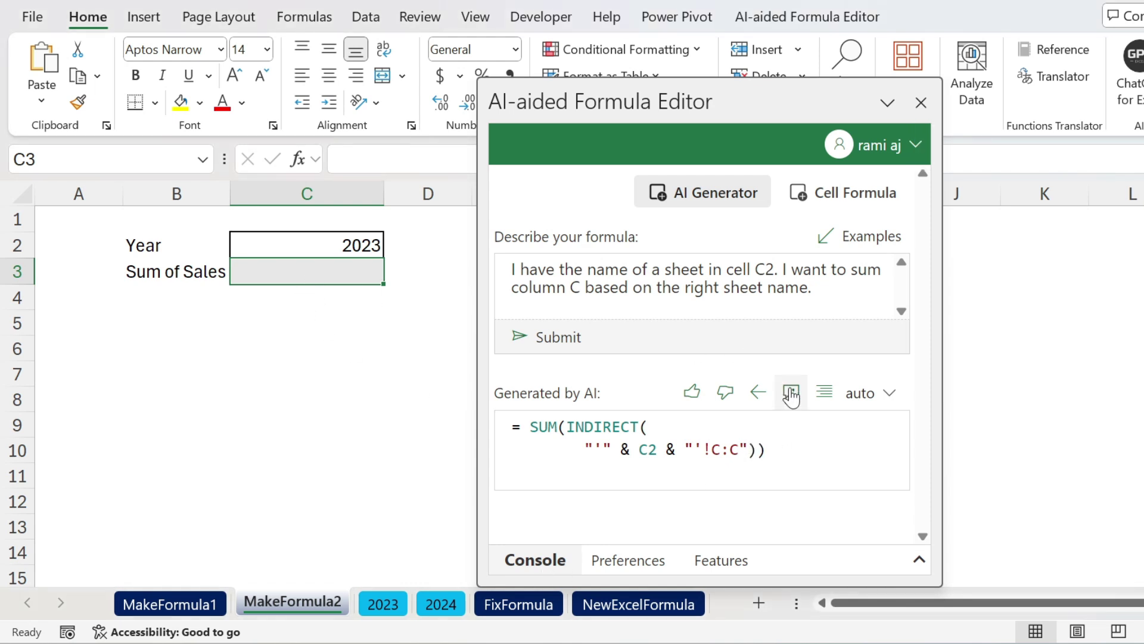
click(756, 393)
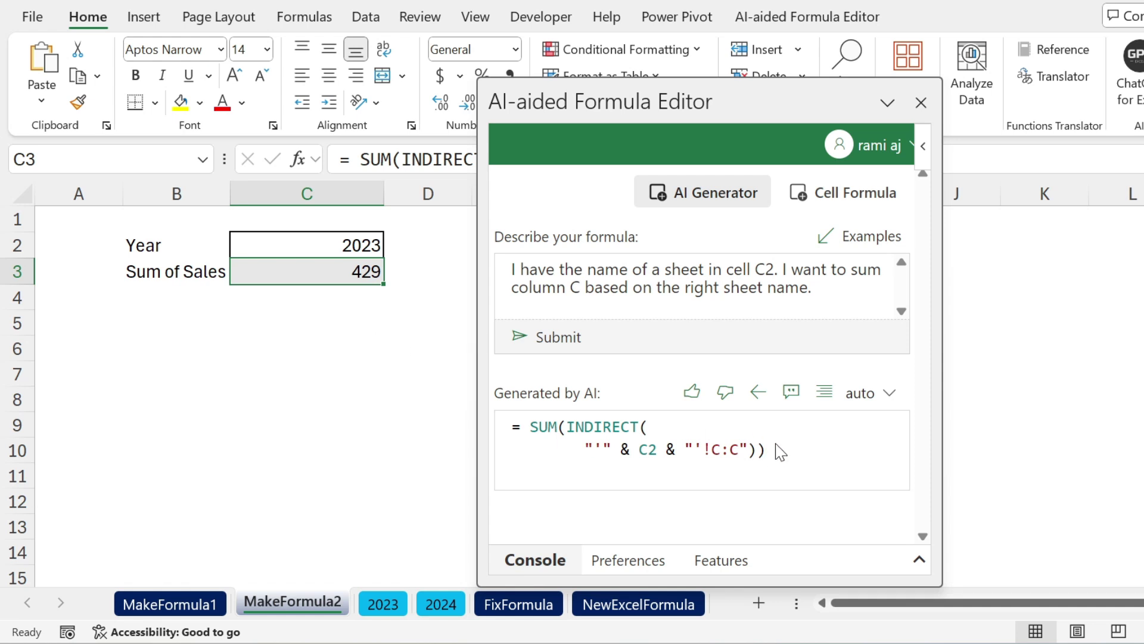
Step: Change C2 to 2024, check the 2024 sheet's total of 388, then go to the FixFormula sheet
click(356, 241)
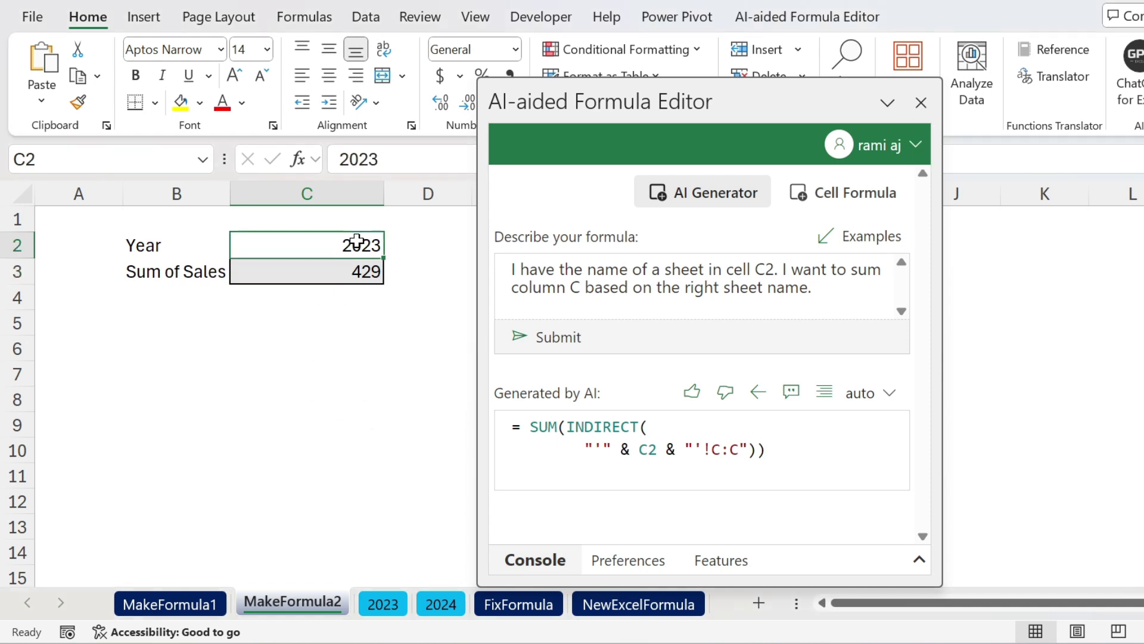
text(2024)
key(Return)
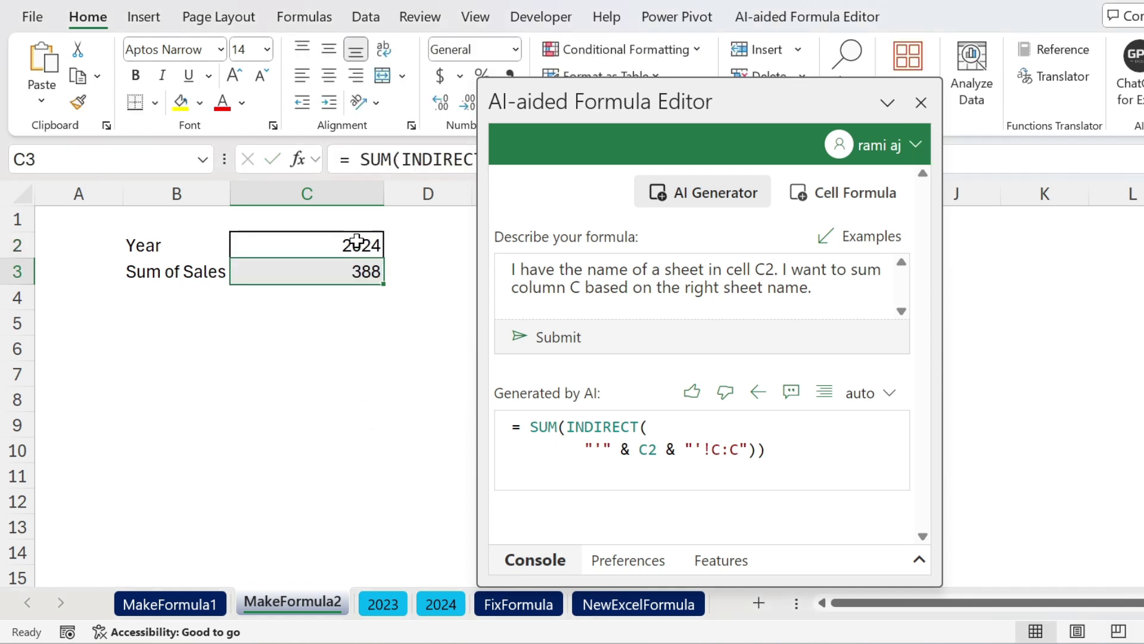
click(441, 604)
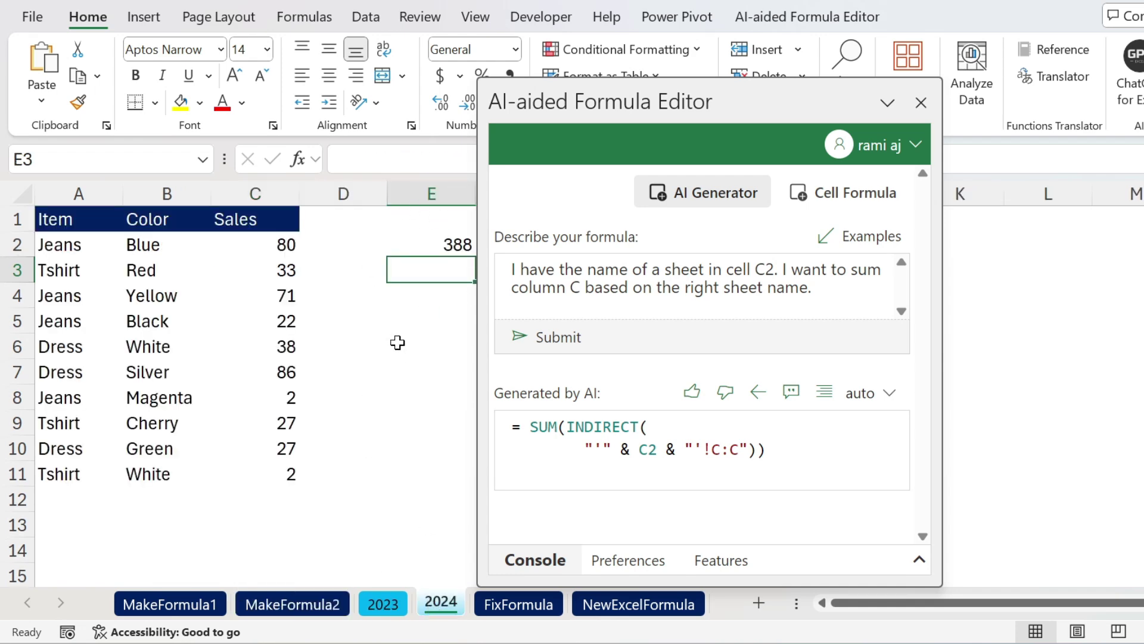
click(520, 605)
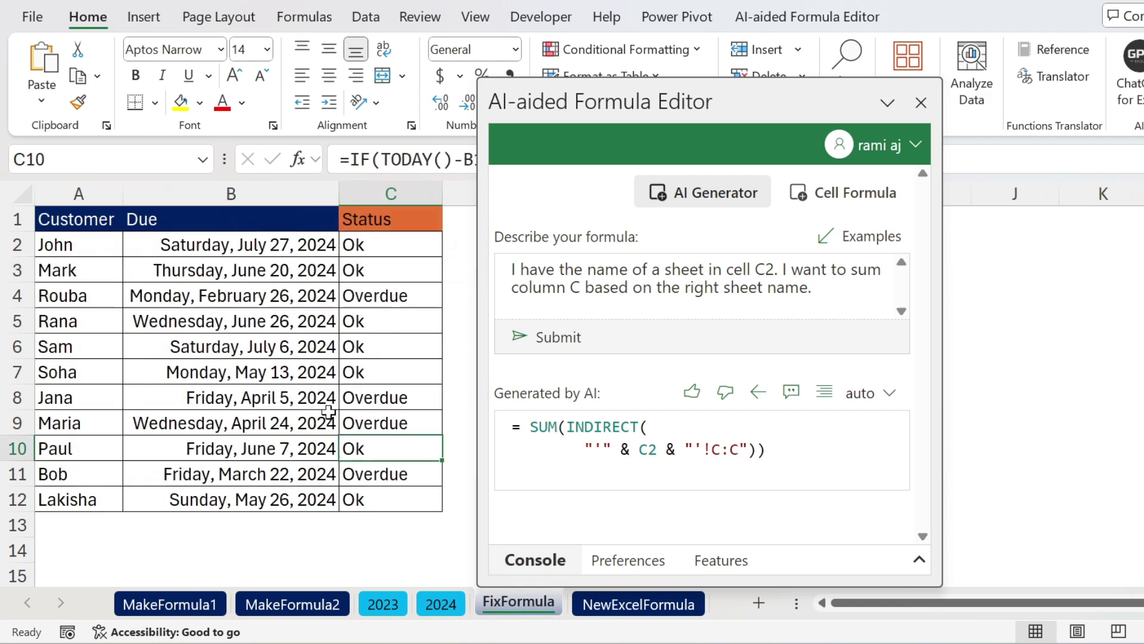
Step: Load Status cell C2's nested IF formula into the Cell Formula editor and request an AI explanation
click(382, 247)
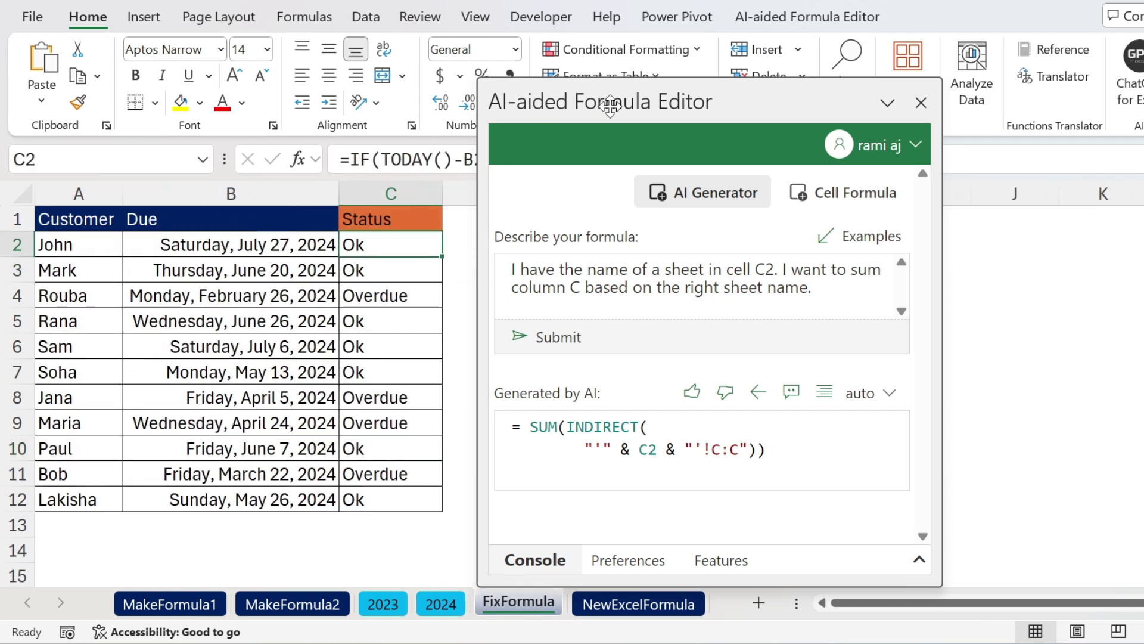
drag(637, 101, 702, 205)
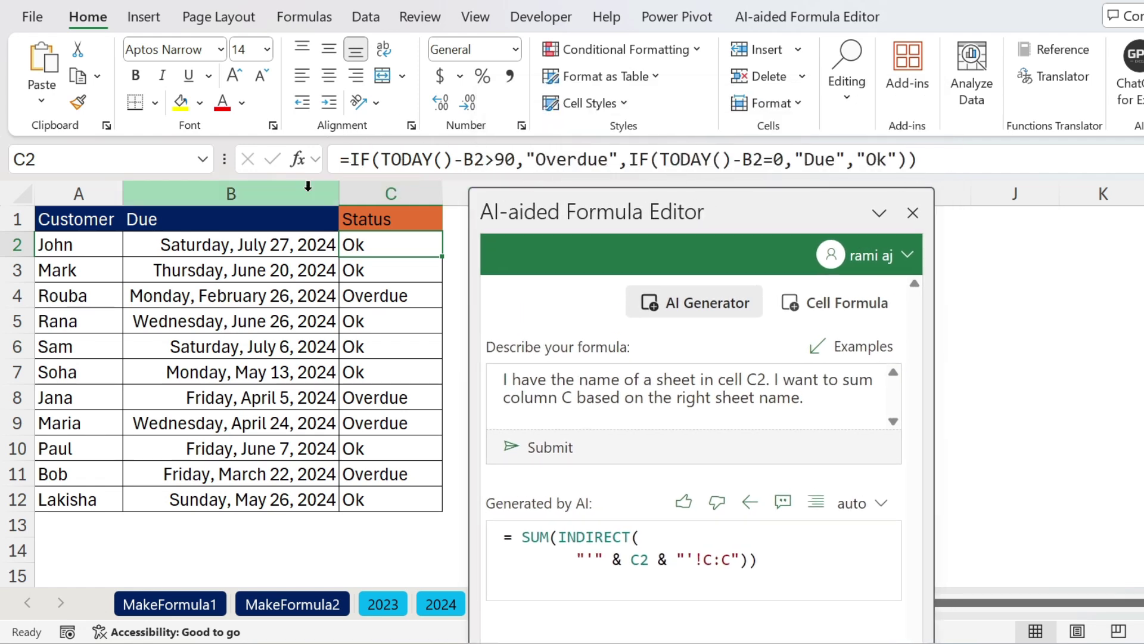
drag(702, 209, 690, 87)
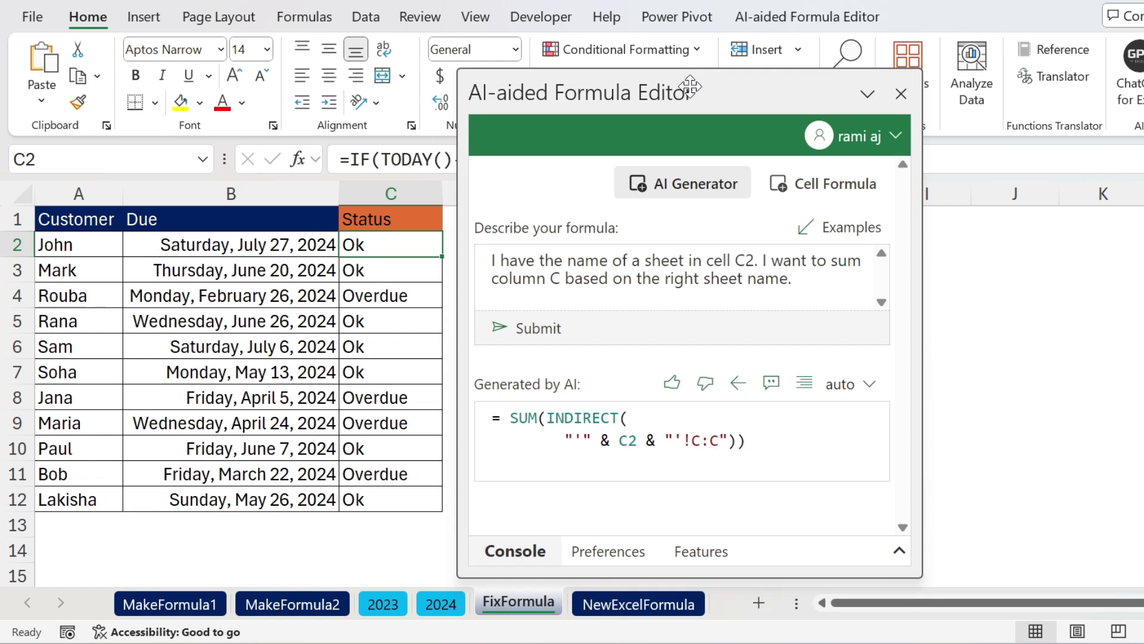
click(781, 184)
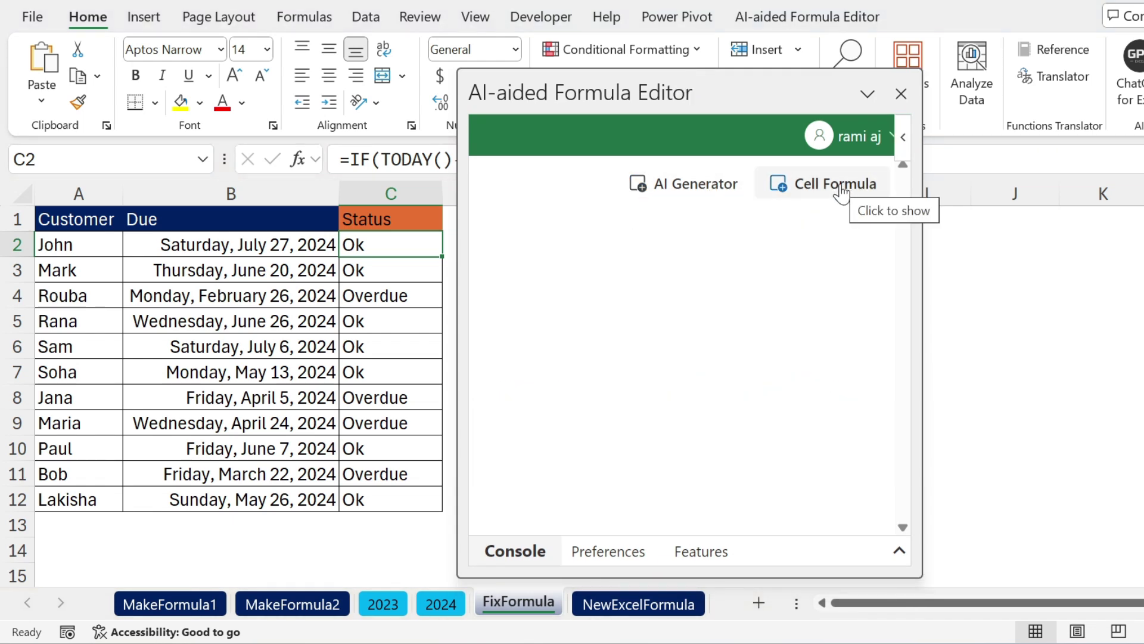
click(842, 191)
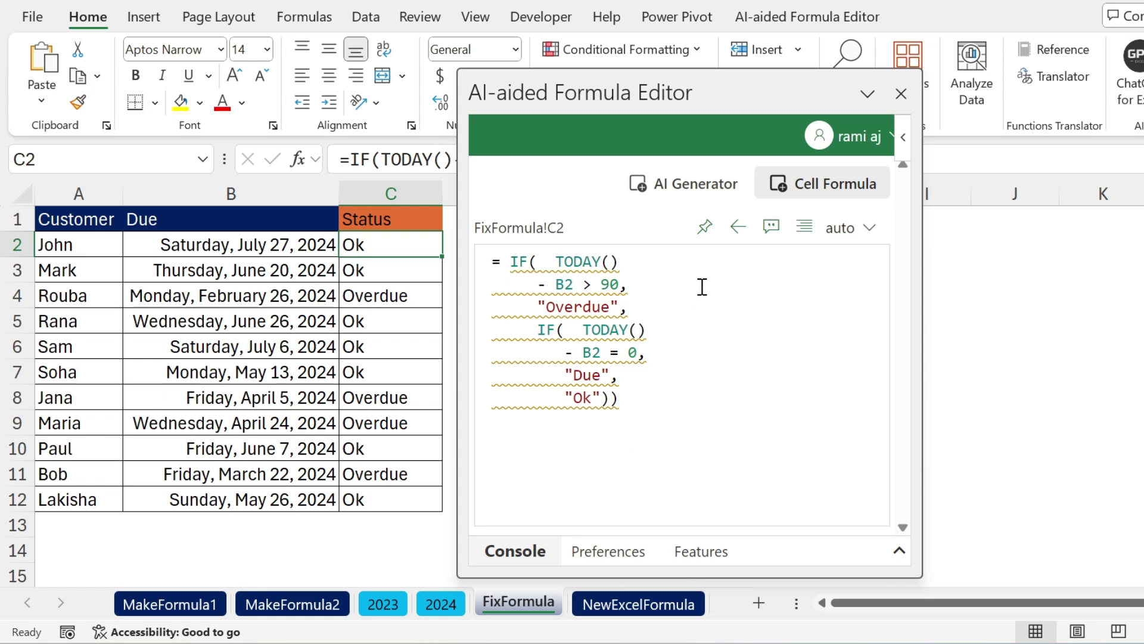
click(771, 227)
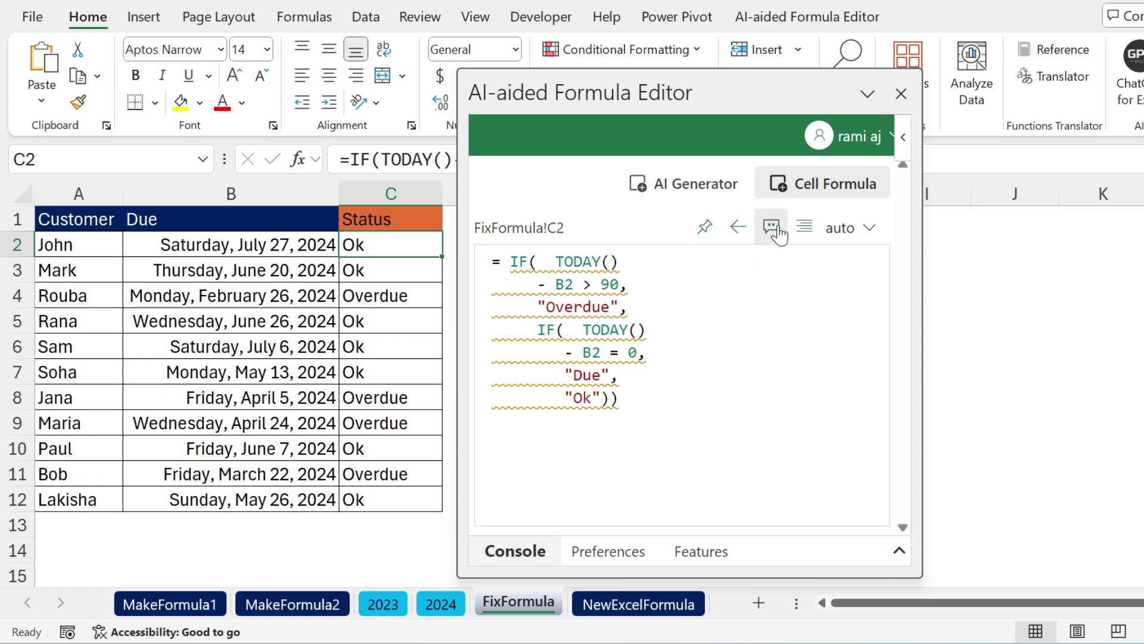
Step: Expand the console and scroll through the AI's explanation of the nested IF formula
click(536, 553)
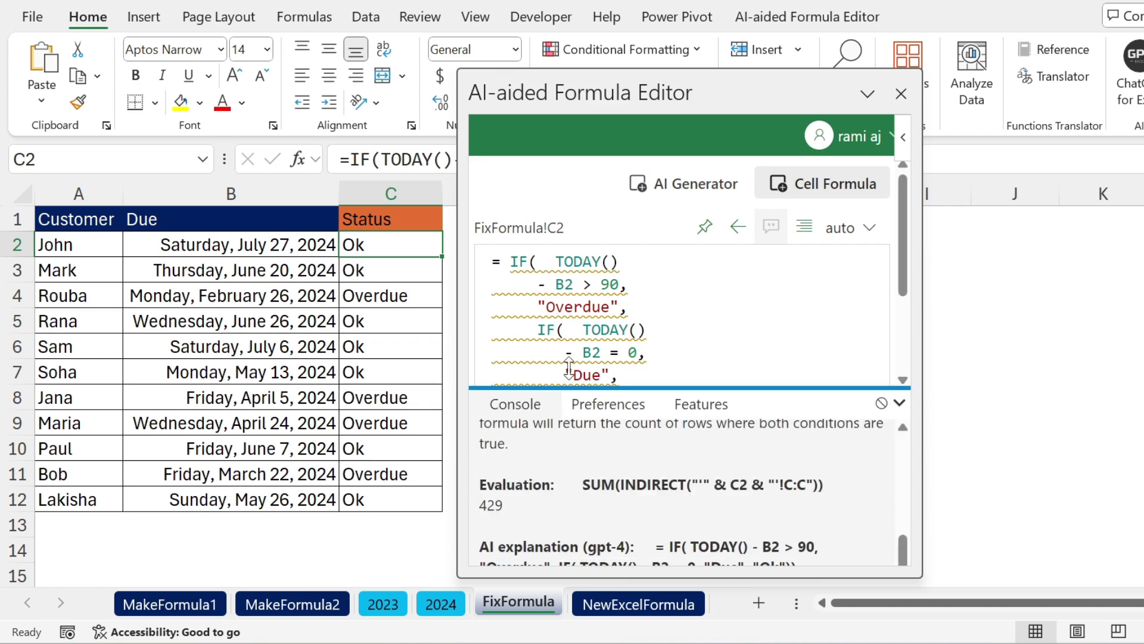
scroll(606, 515, up, 1)
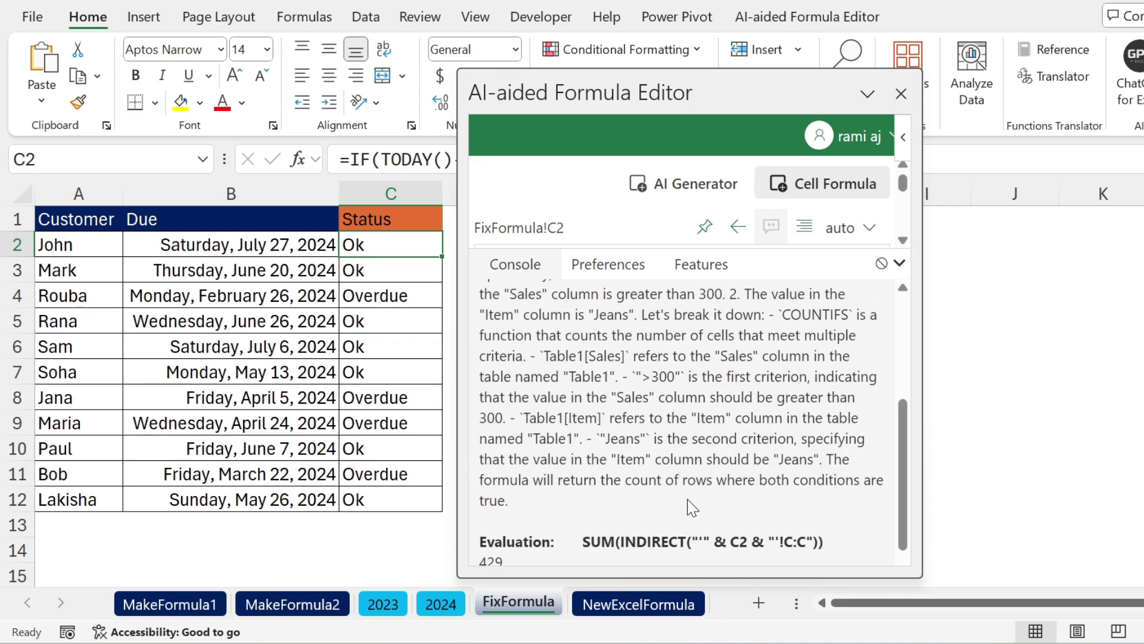
scroll(674, 517, down, 6)
scroll(674, 517, up, 3)
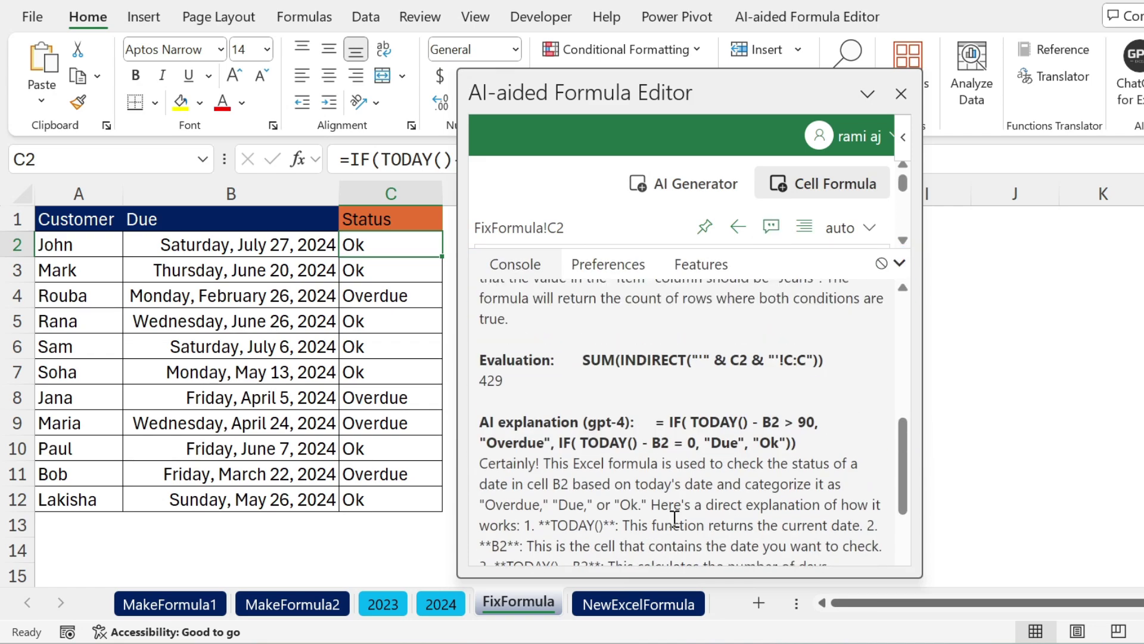
scroll(694, 444, down, 5)
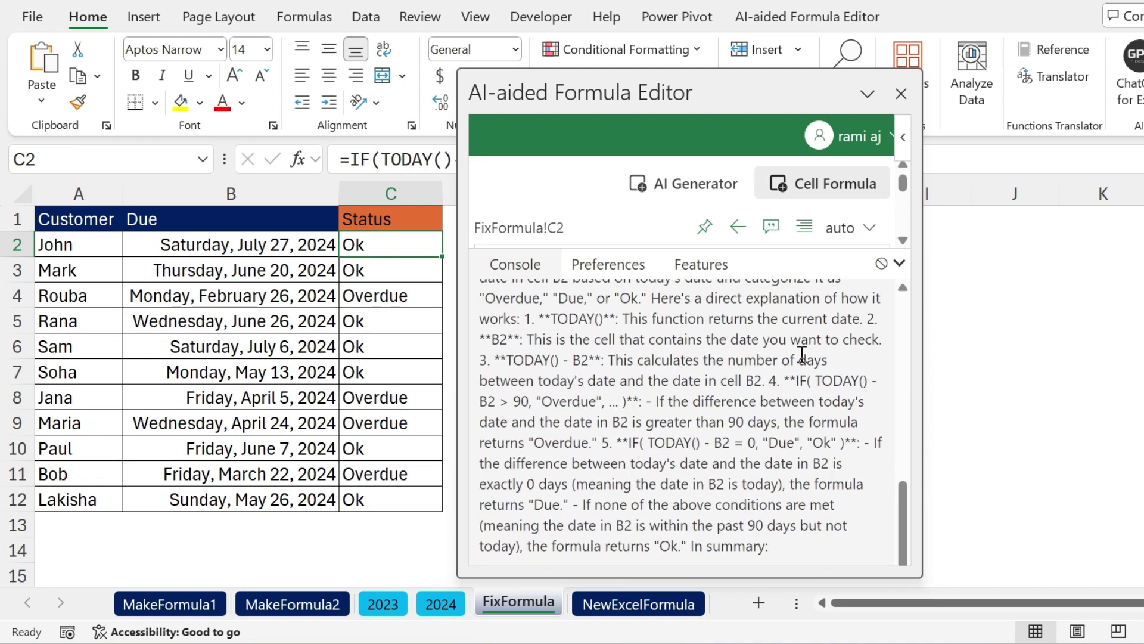
scroll(601, 439, up, 10)
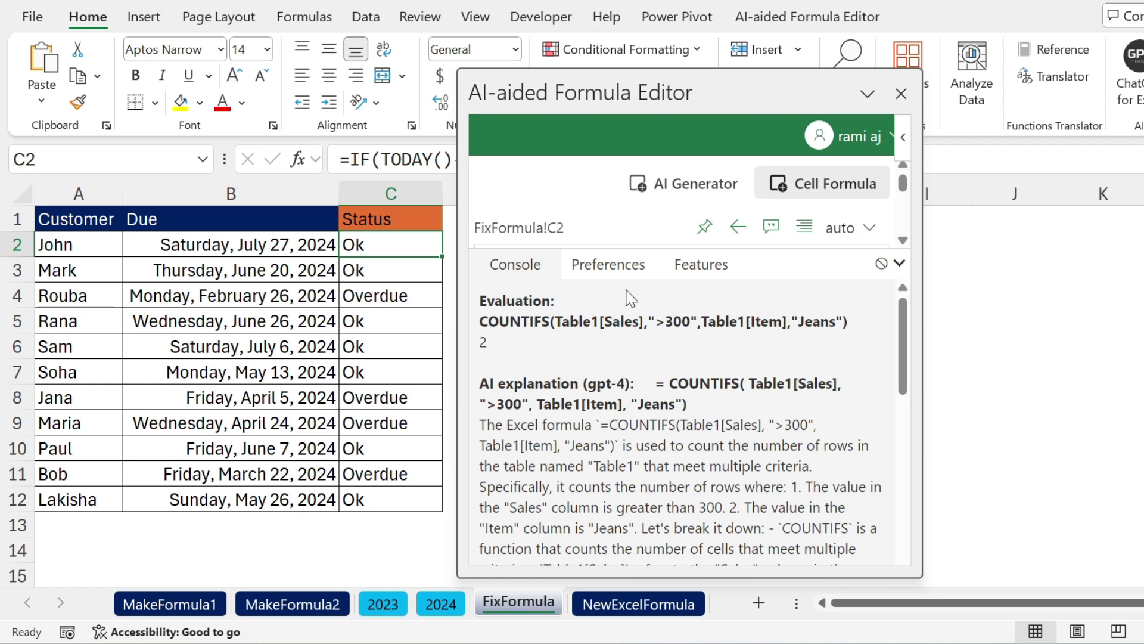
Step: Clear the console output and collapse it so the flagged formula shows again
click(881, 263)
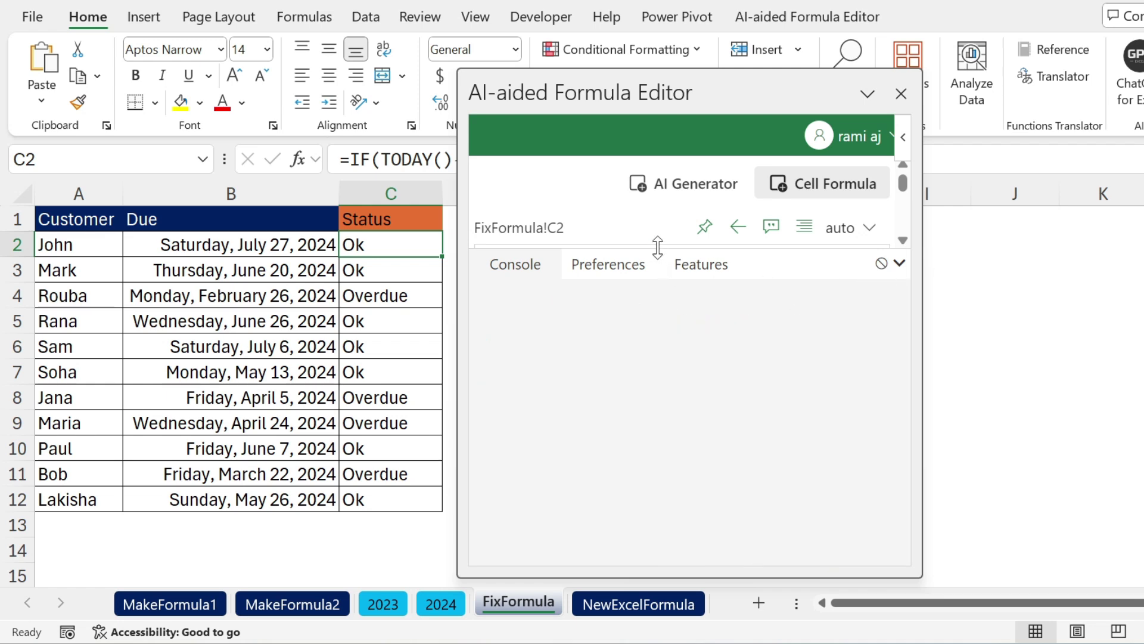
drag(658, 247, 659, 536)
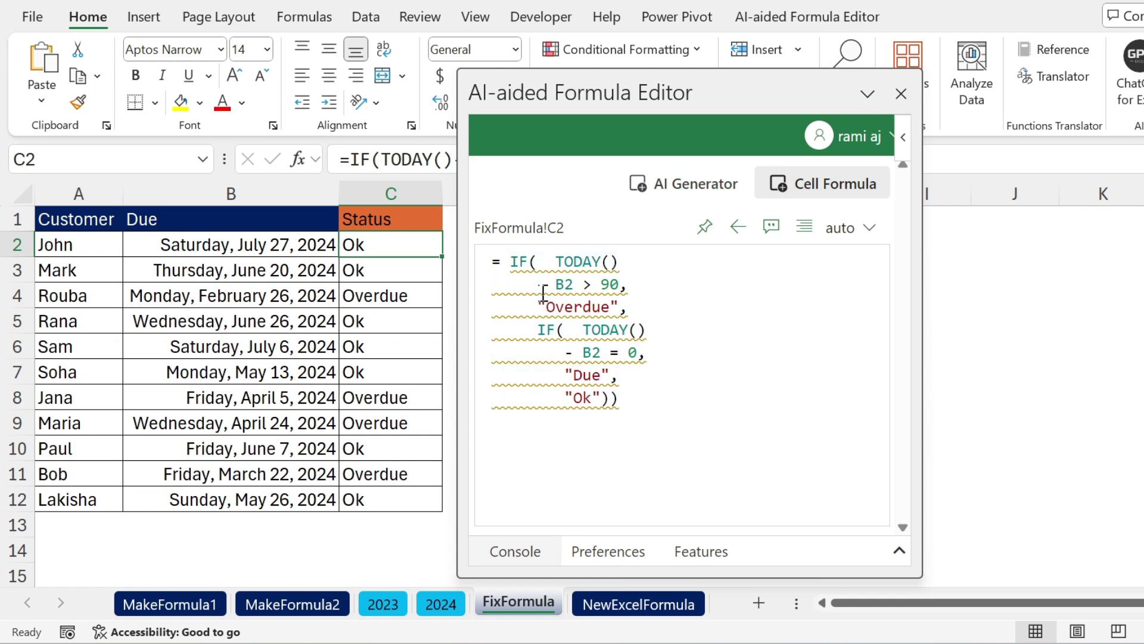
mouse_move(543, 292)
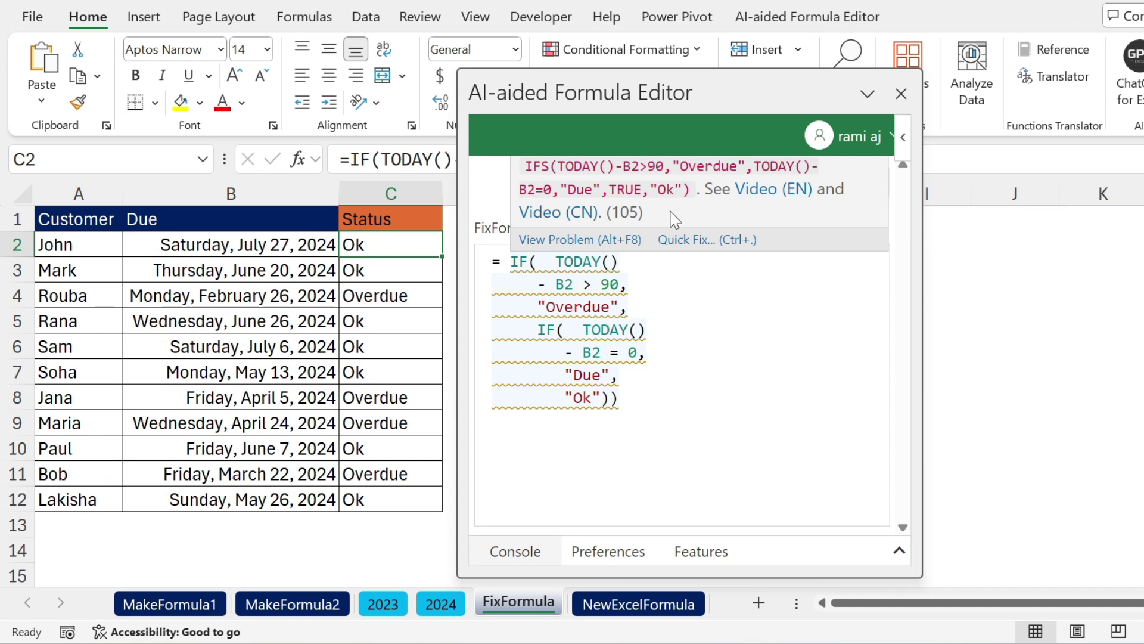
Step: Apply the 'Replace IF(...) by IFS' quick fix and write the resulting IFS formula back into C2
click(580, 240)
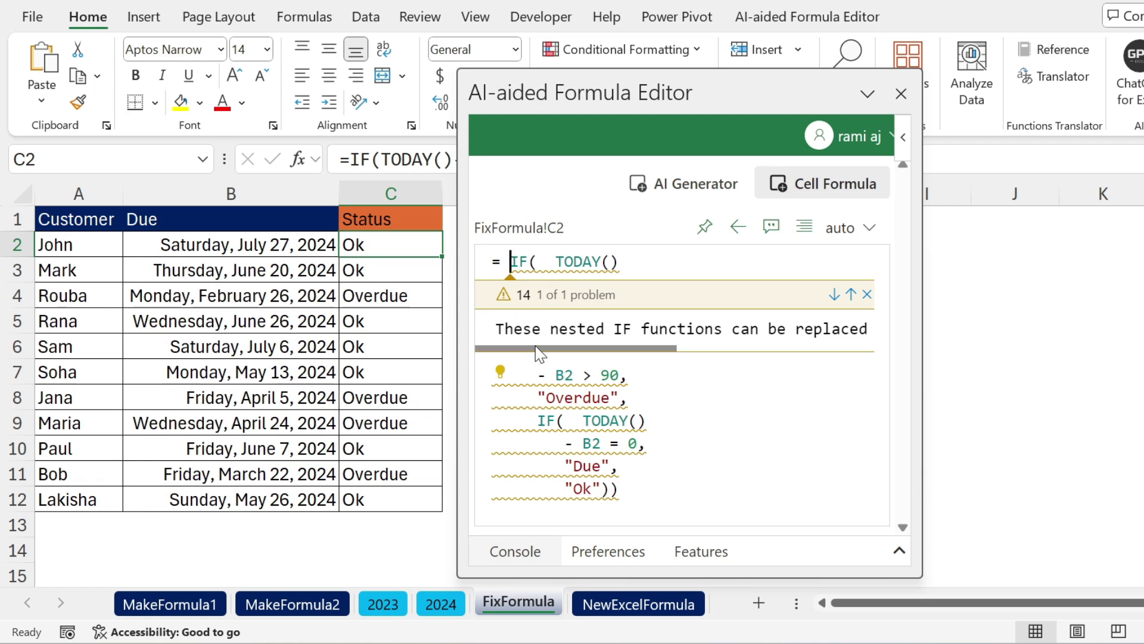
scroll(559, 356, right, 1)
drag(555, 351, 482, 357)
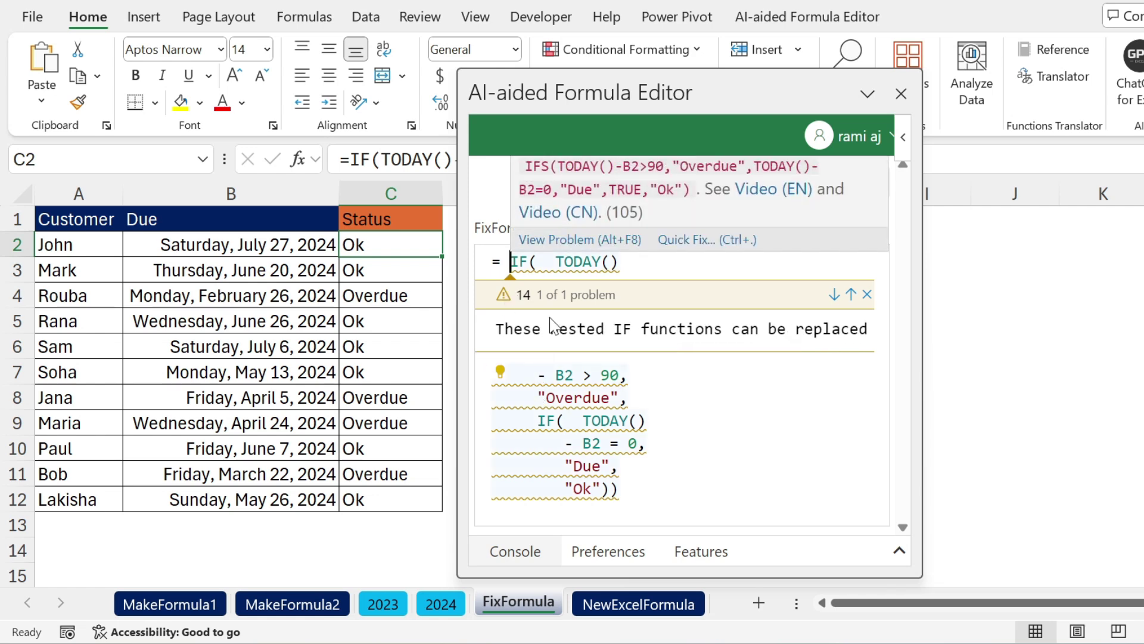
mouse_move(571, 369)
click(699, 245)
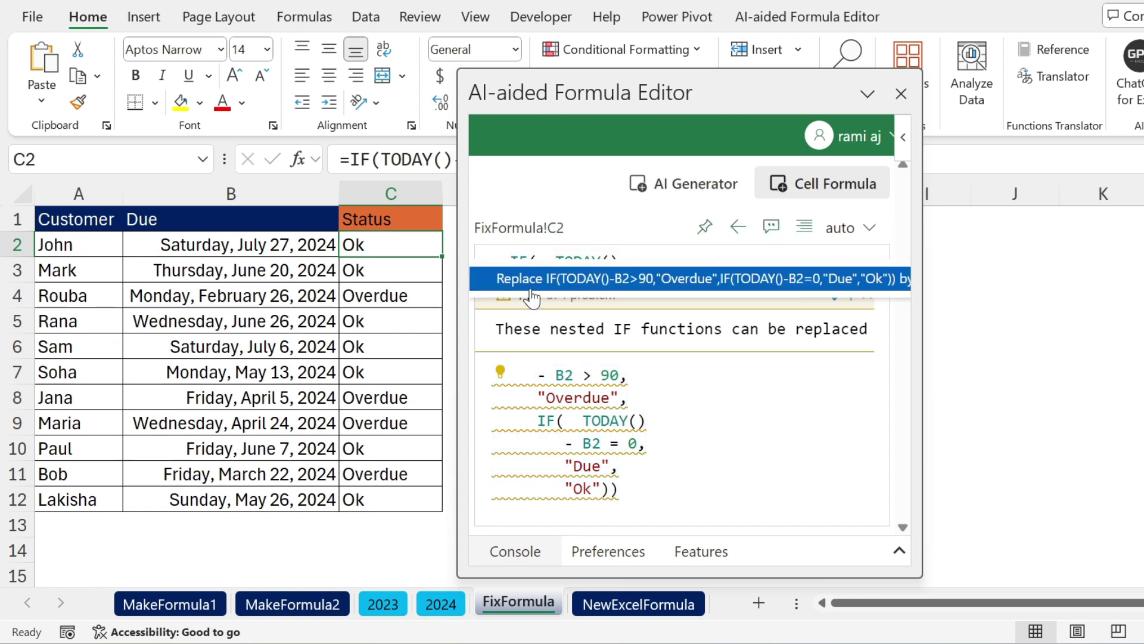
click(576, 279)
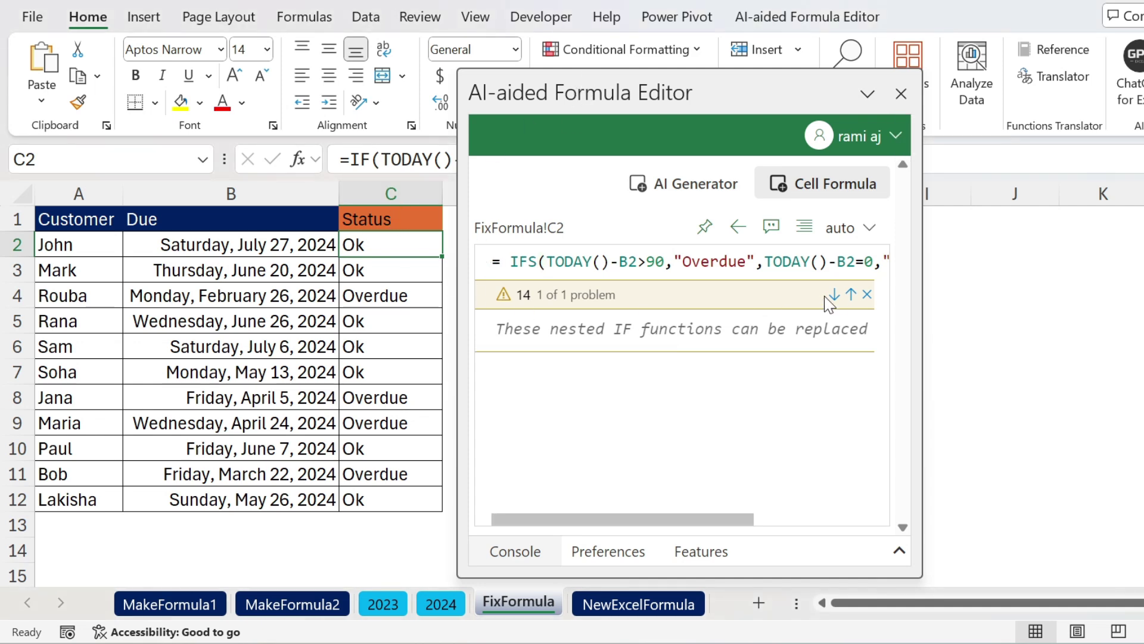
click(739, 227)
Step: Reposition the formula editor, select the full IFS formula, and ask the AI to explain it
drag(691, 86, 628, 210)
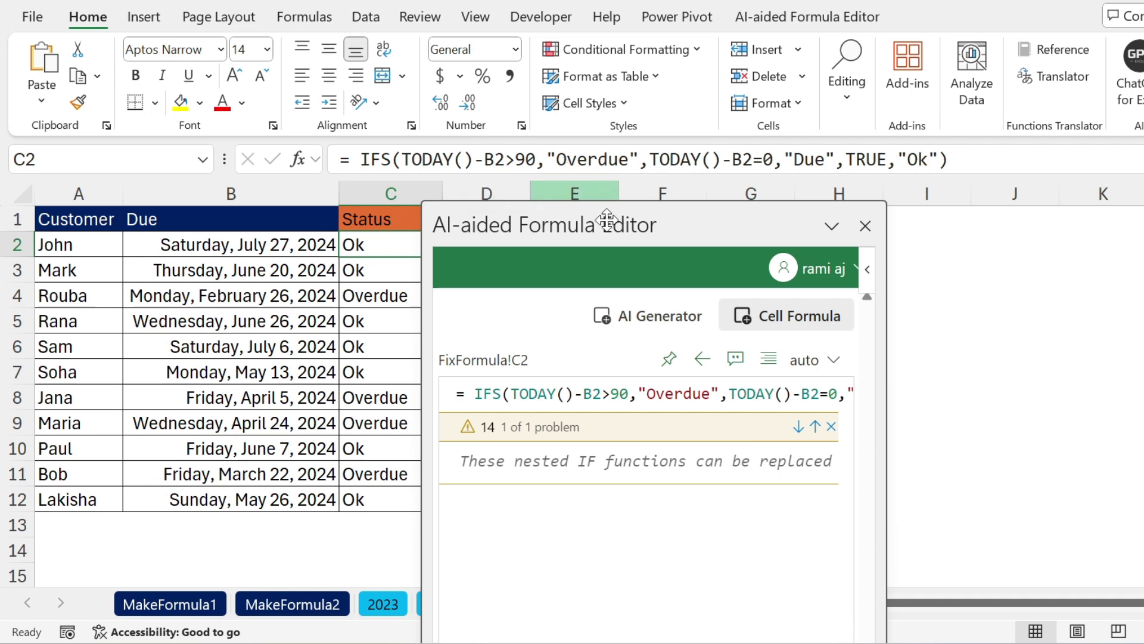
drag(603, 220, 633, 79)
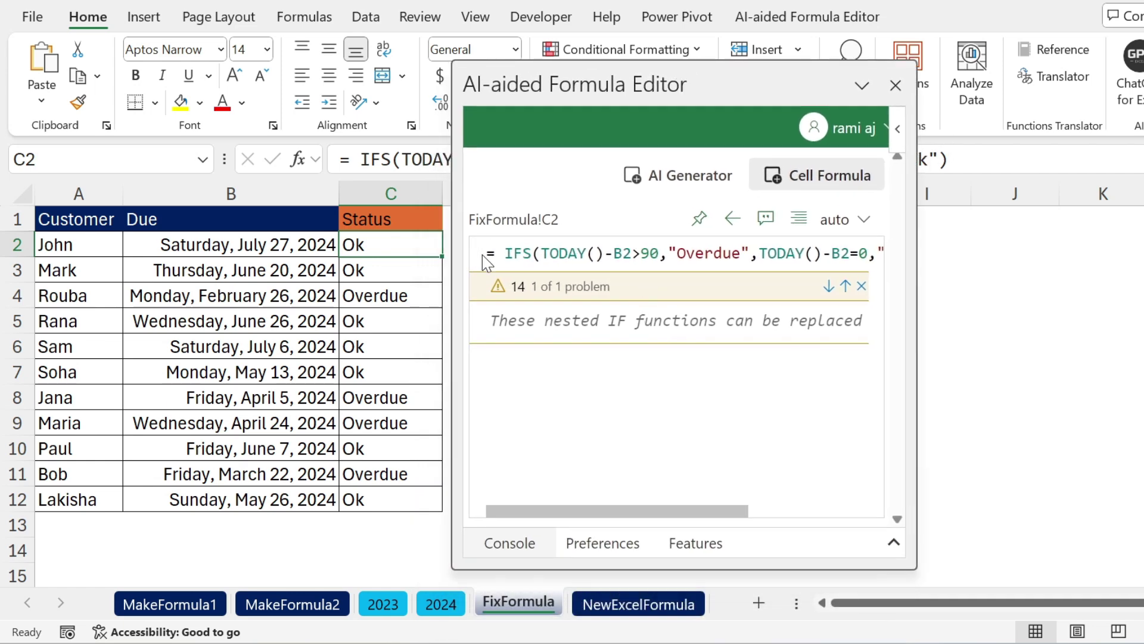
drag(503, 255, 918, 250)
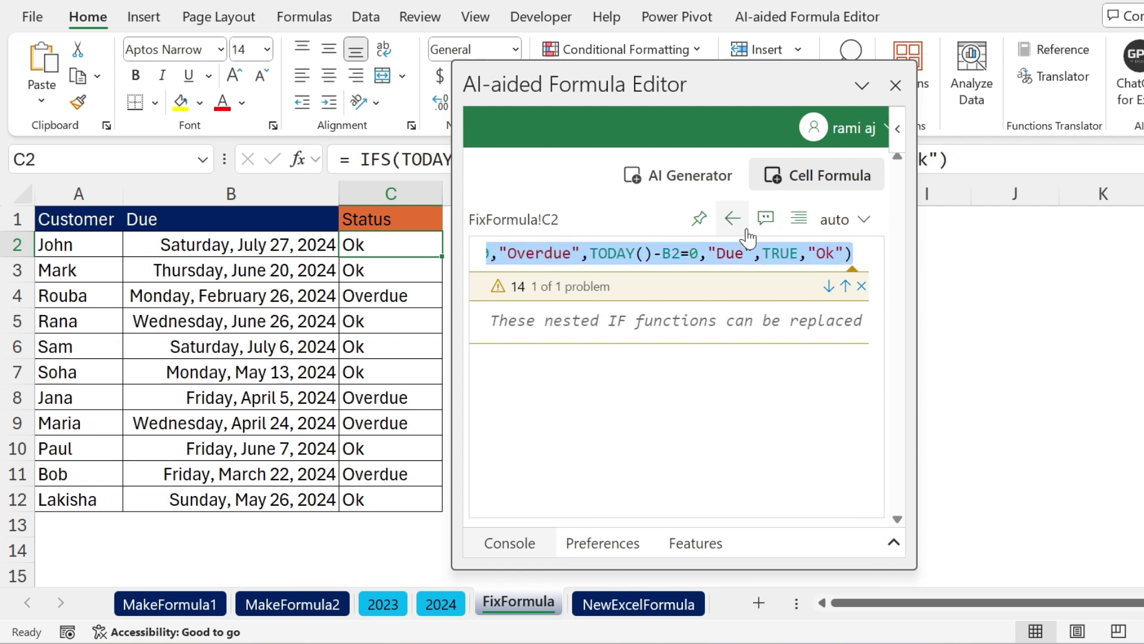
click(767, 221)
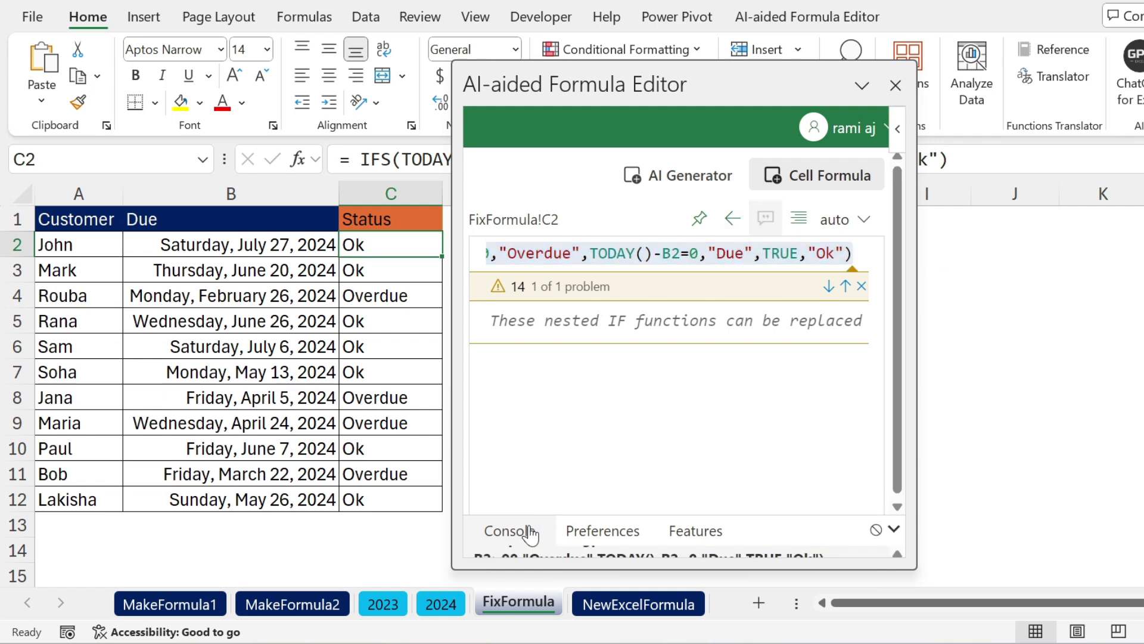
Step: Format the IFS formula across indented lines and browse through them
click(798, 226)
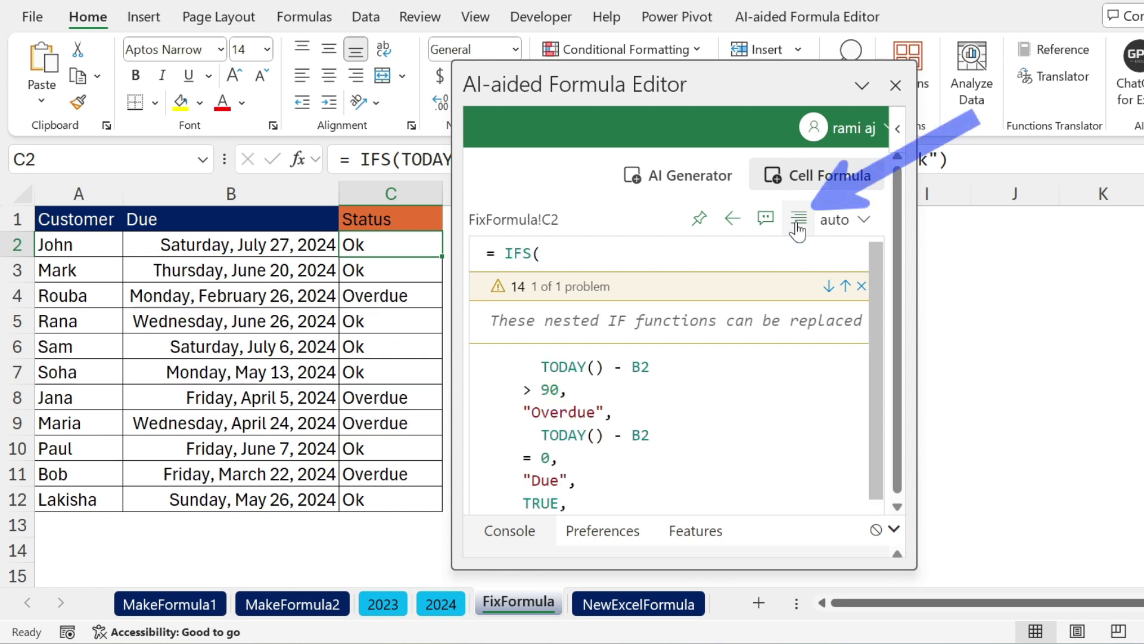
scroll(656, 405, down, 1)
scroll(621, 416, up, 1)
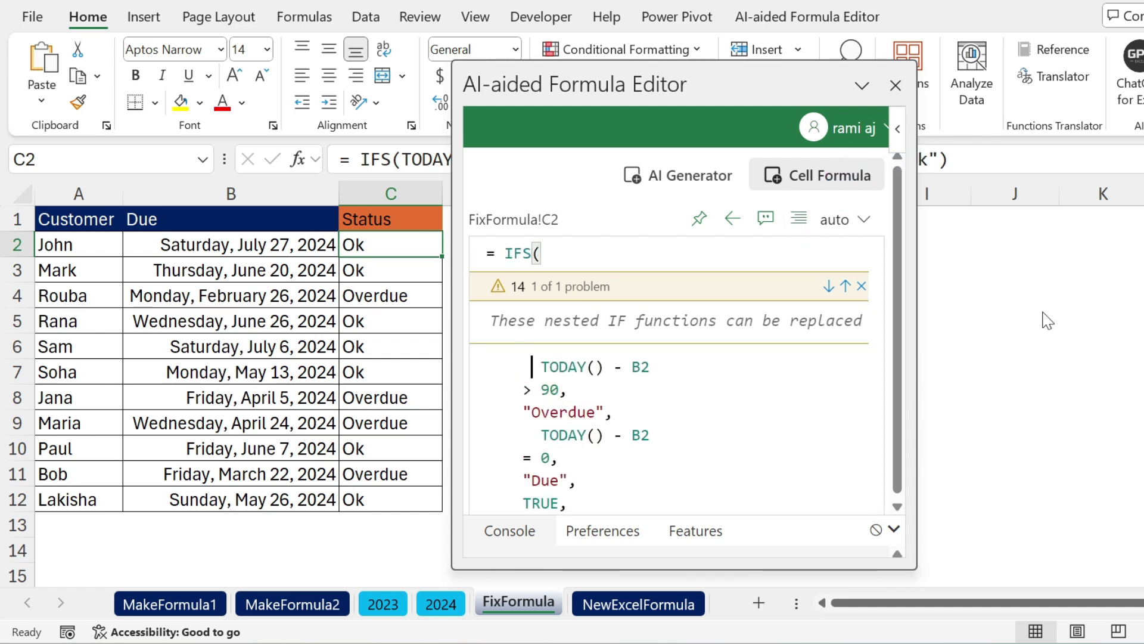
key(Down)
key(Down)
key(Up)
key(Up)
key(Up)
key(Home)
scroll(603, 412, down, 1)
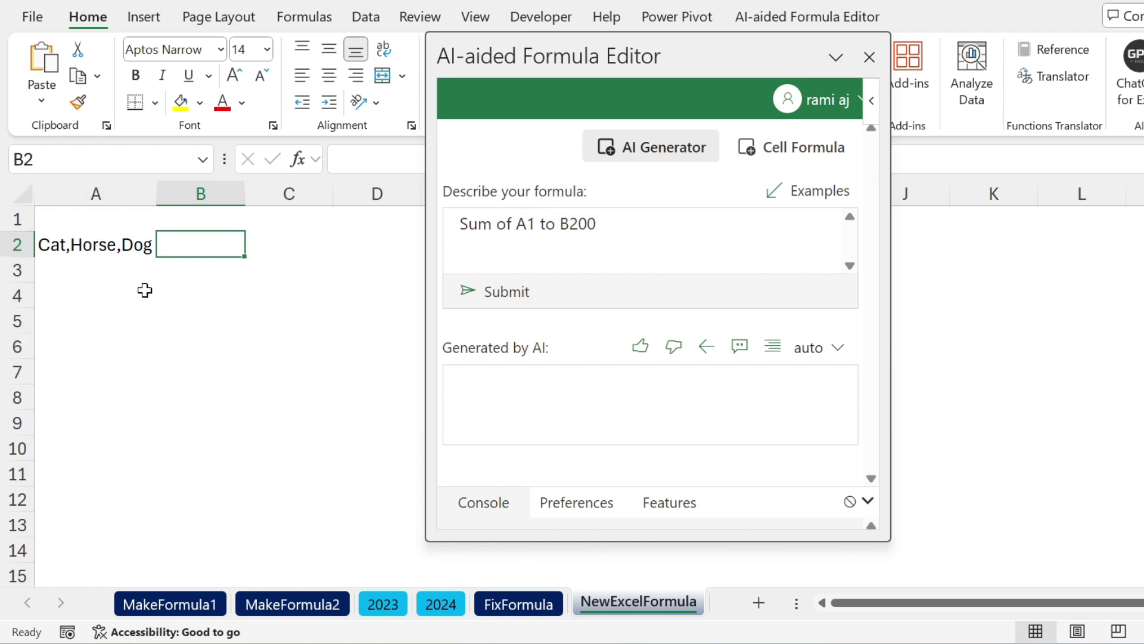
Step: Ask the AI Generator to split A2 by comma, then insert the =TEXTSPLIT(A2,",") formula into B2
drag(631, 224, 214, 193)
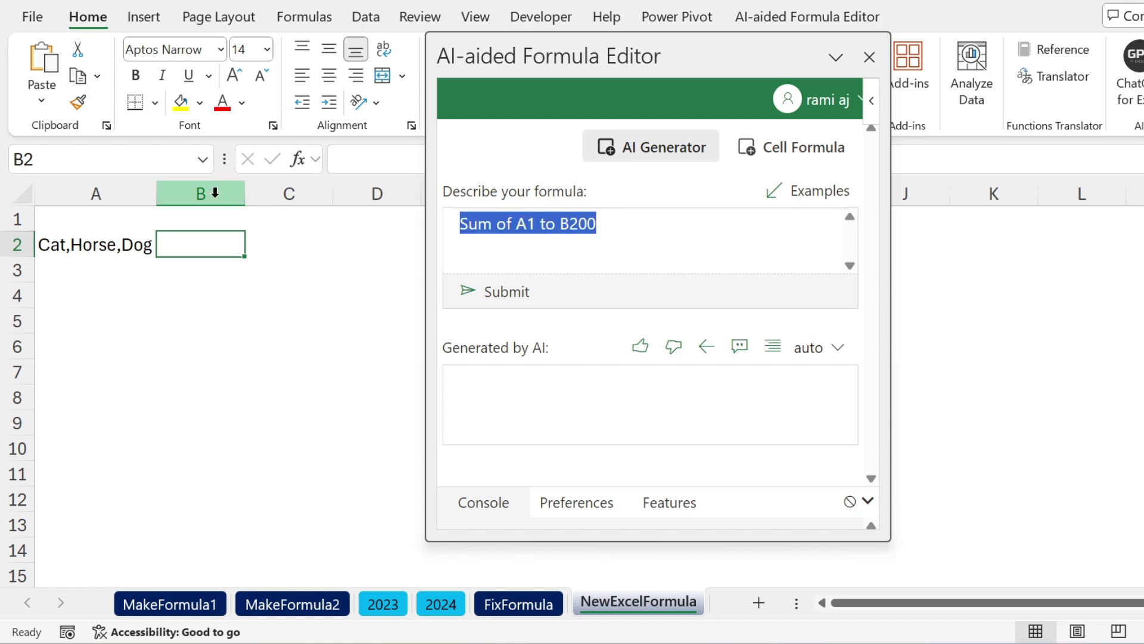
text(I have a text in A2. I)
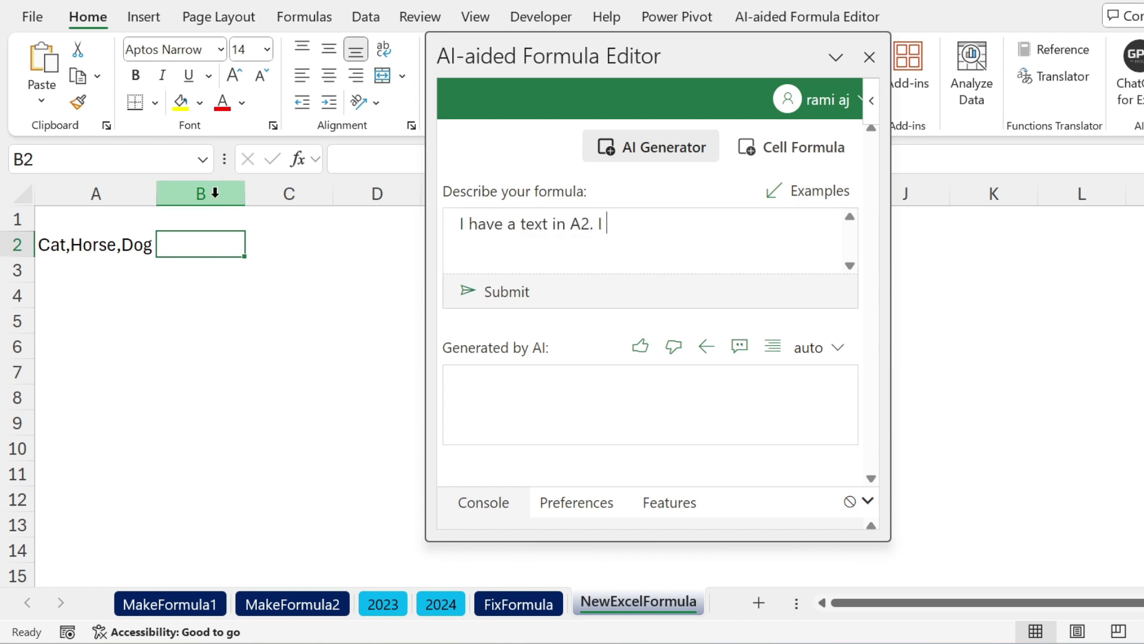
text(want to split by comma)
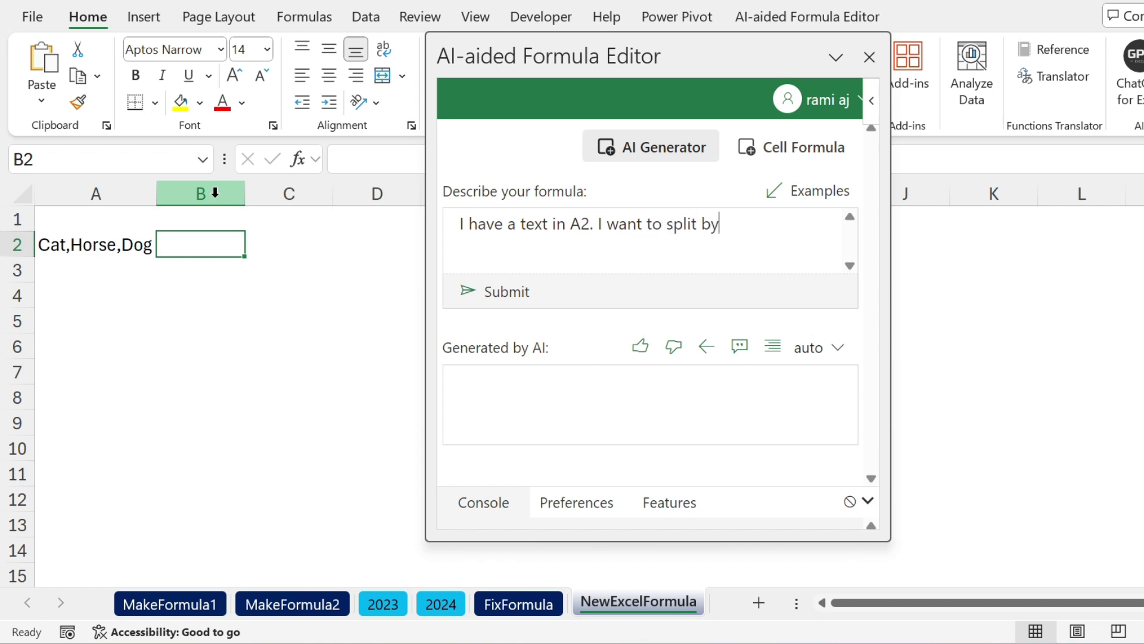
click(507, 292)
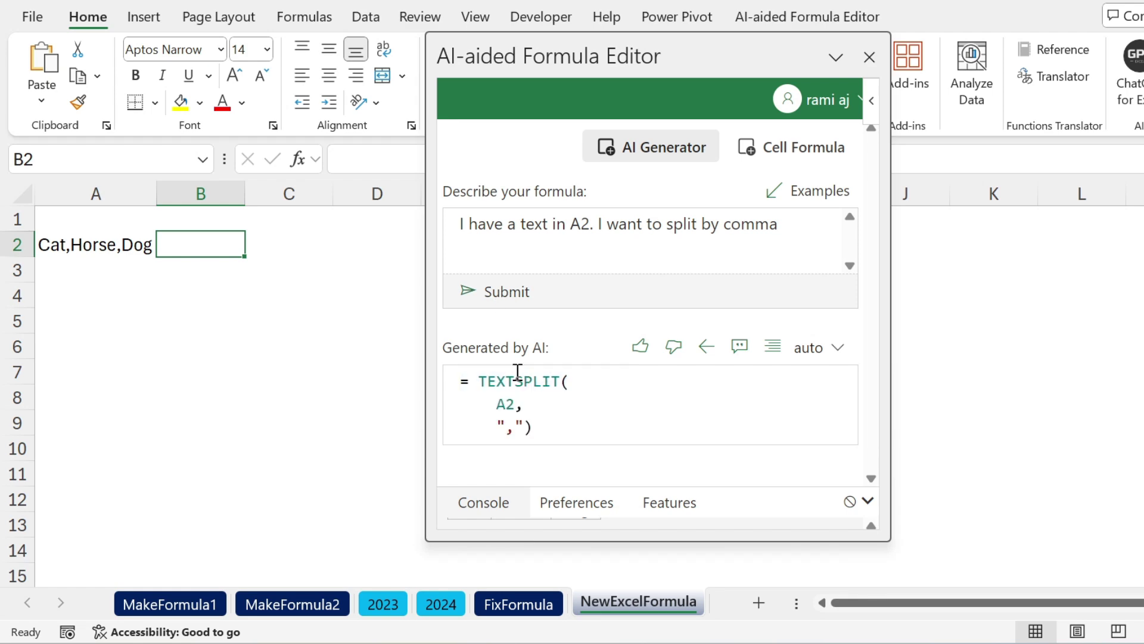
click(706, 347)
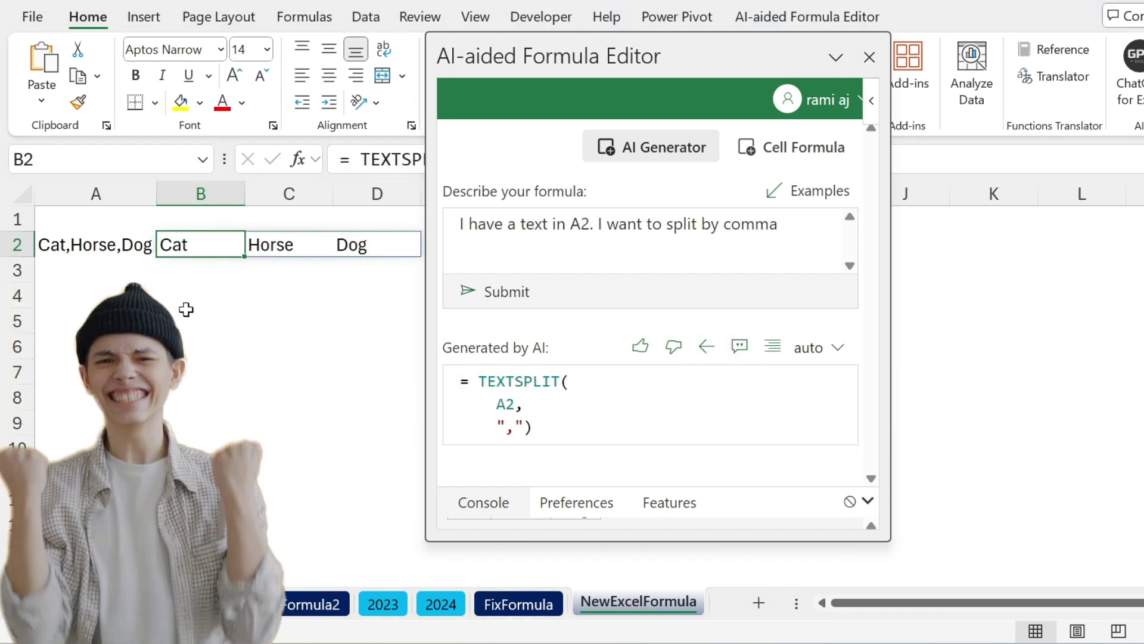